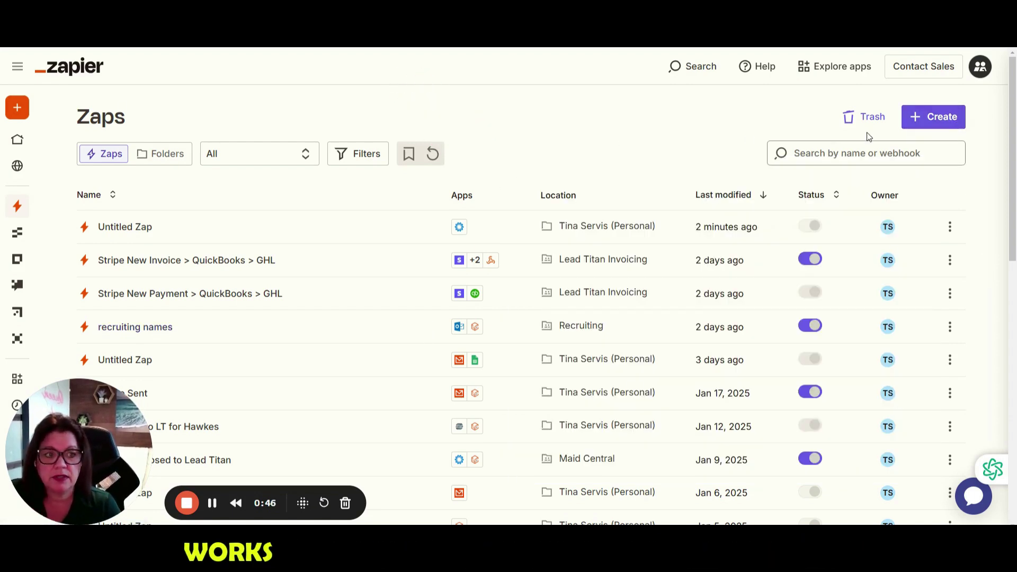
- Create a blank new Zap and pick MaidCentral as its trigger app
{"action": "left_click", "coordinate": [946, 122]}
{"action": "left_click", "coordinate": [890, 151]}
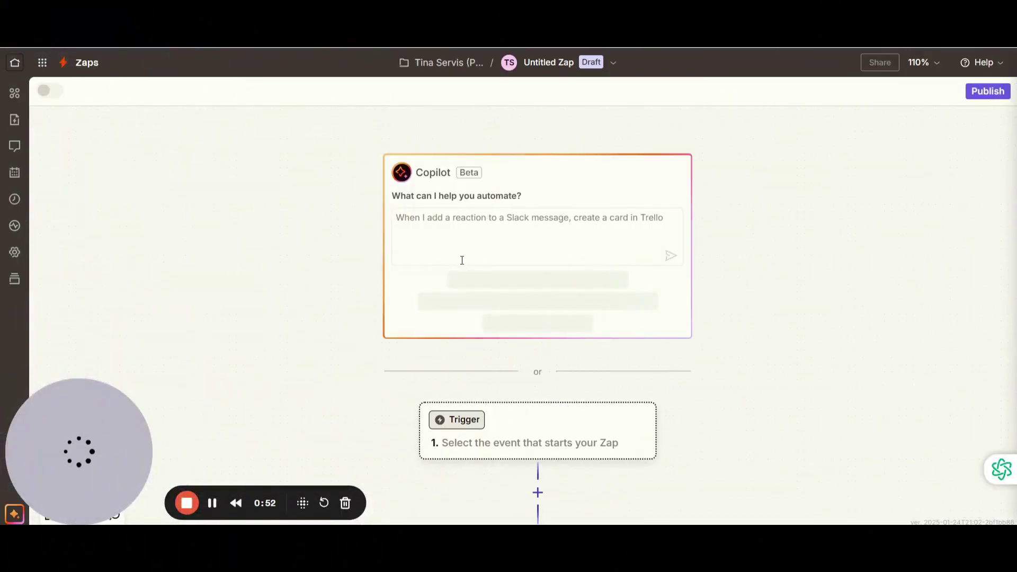
{"action": "scroll", "coordinate": [789, 209], "scroll_direction": "down", "scroll_amount": 3}
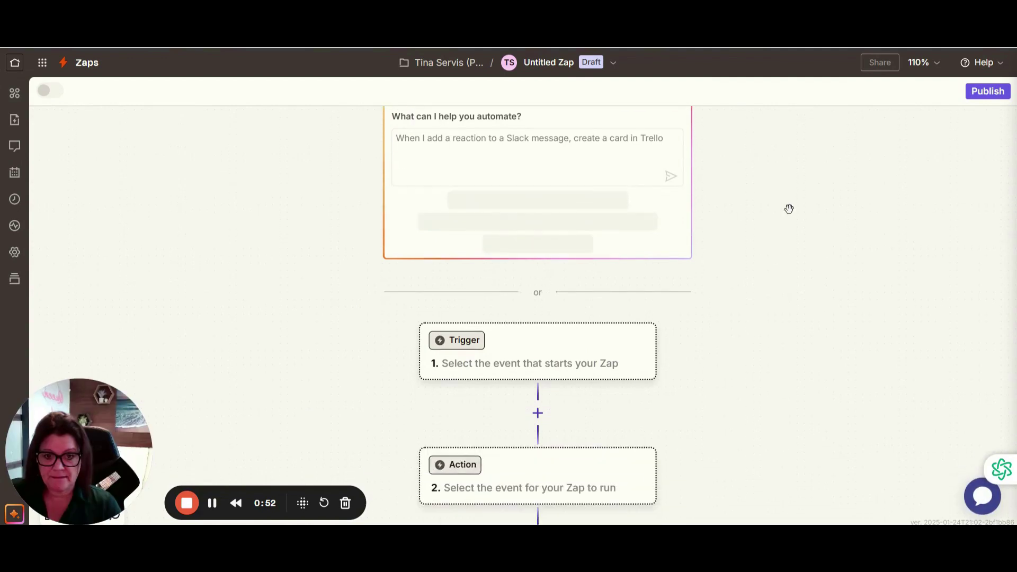
{"action": "left_click", "coordinate": [560, 335]}
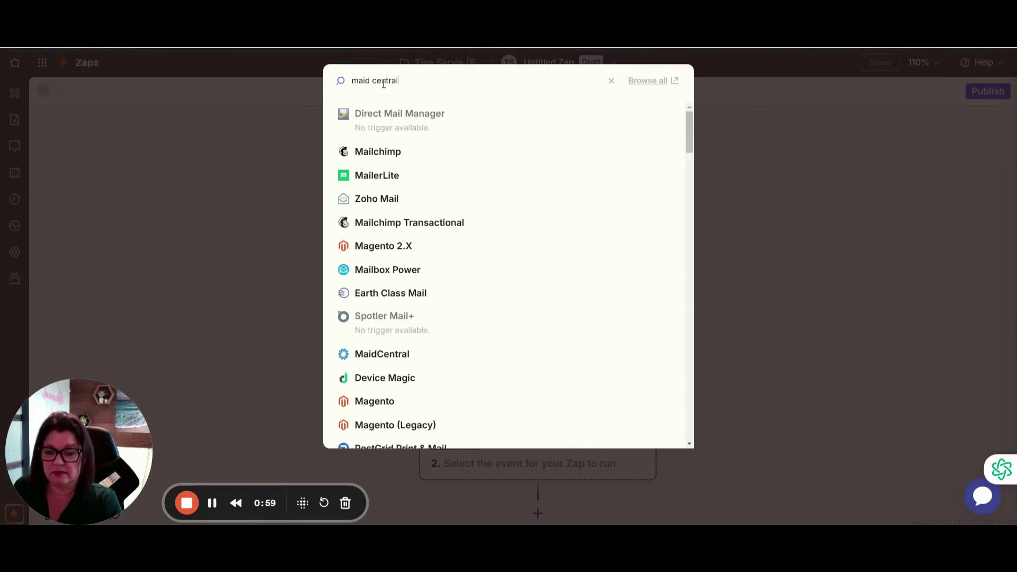
{"action": "type", "text": "al"}
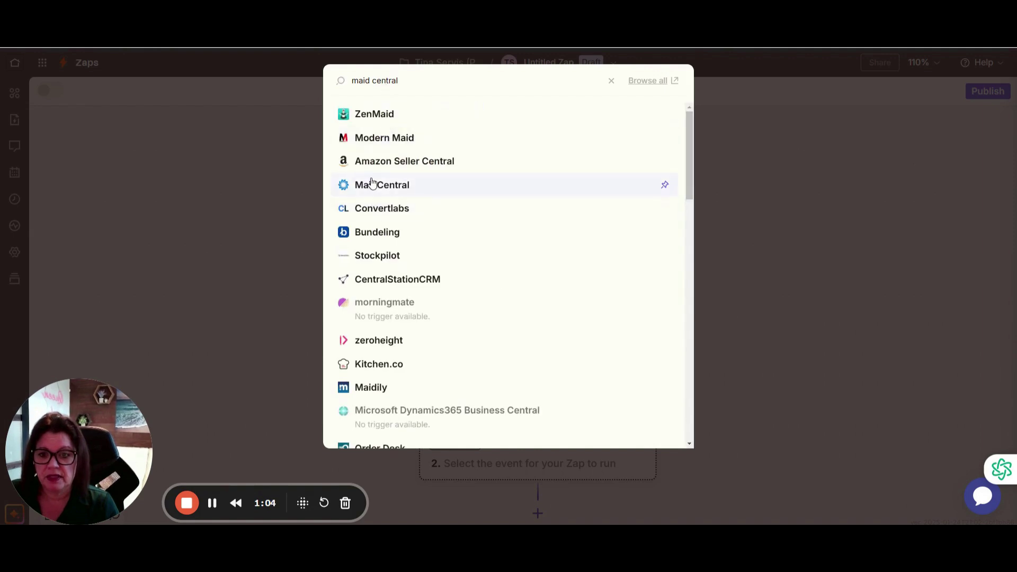
{"action": "left_click", "coordinate": [372, 183]}
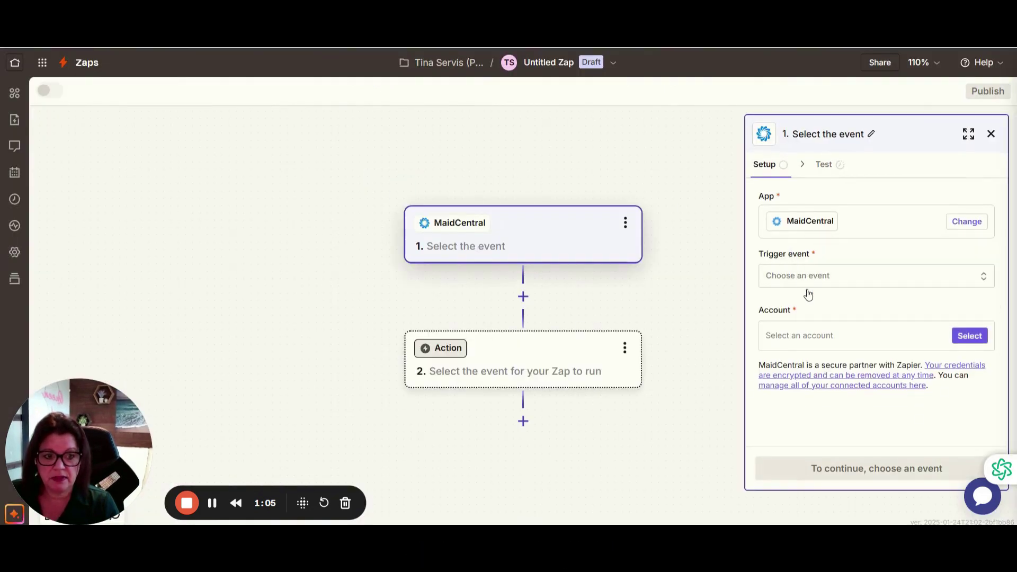
- Set the trigger event to Contact Updated, test it, and continue with Contact C as sample data
{"action": "left_click", "coordinate": [789, 275]}
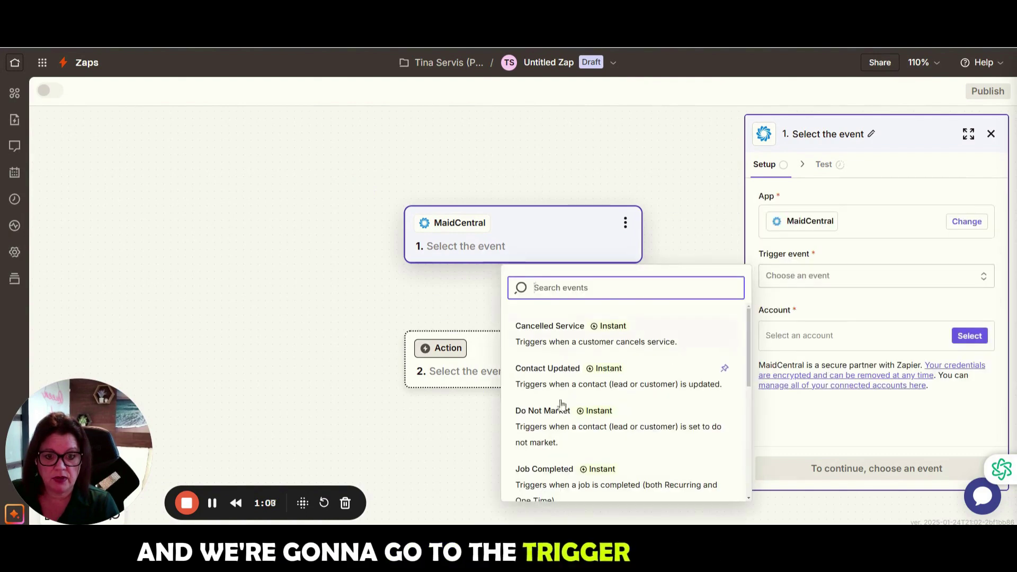
{"action": "left_click", "coordinate": [533, 383]}
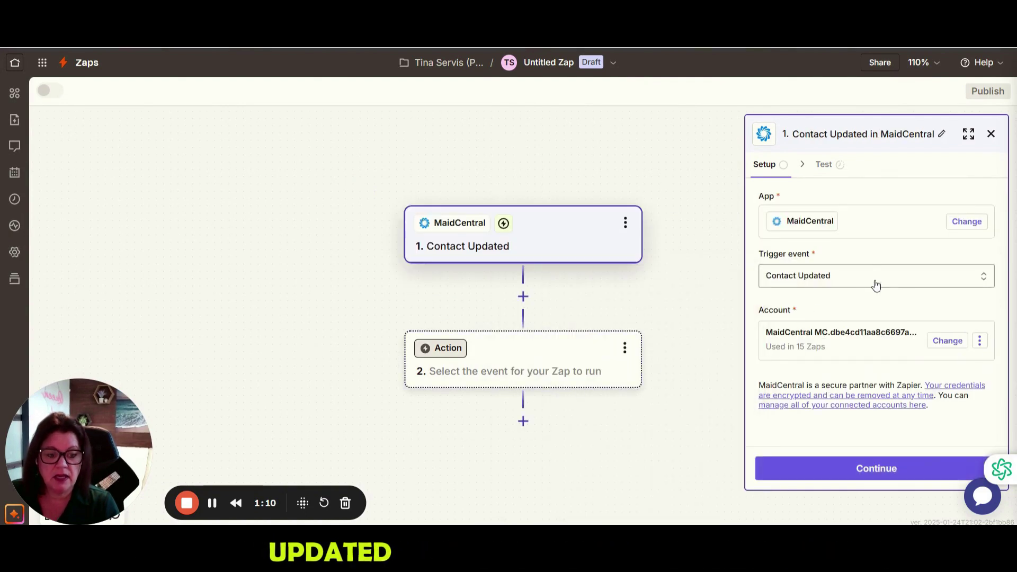
{"action": "left_click", "coordinate": [886, 469]}
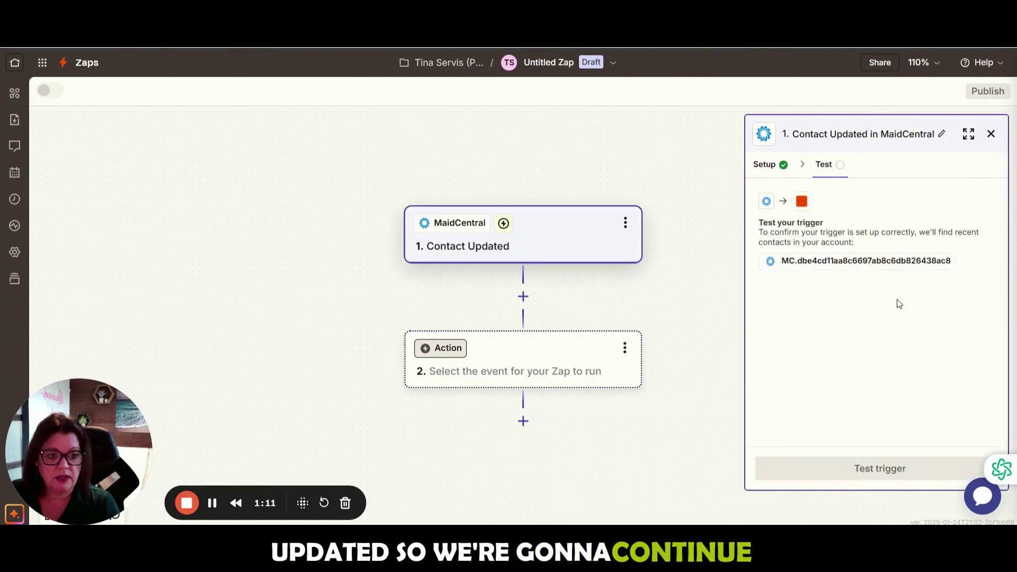
{"action": "left_click", "coordinate": [888, 467]}
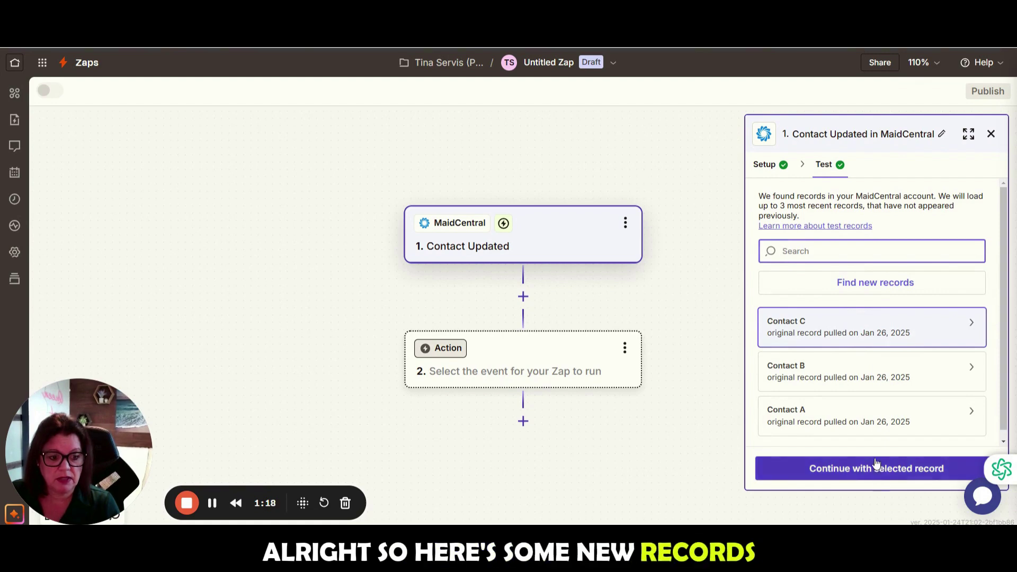
{"action": "mouse_move", "coordinate": [858, 332]}
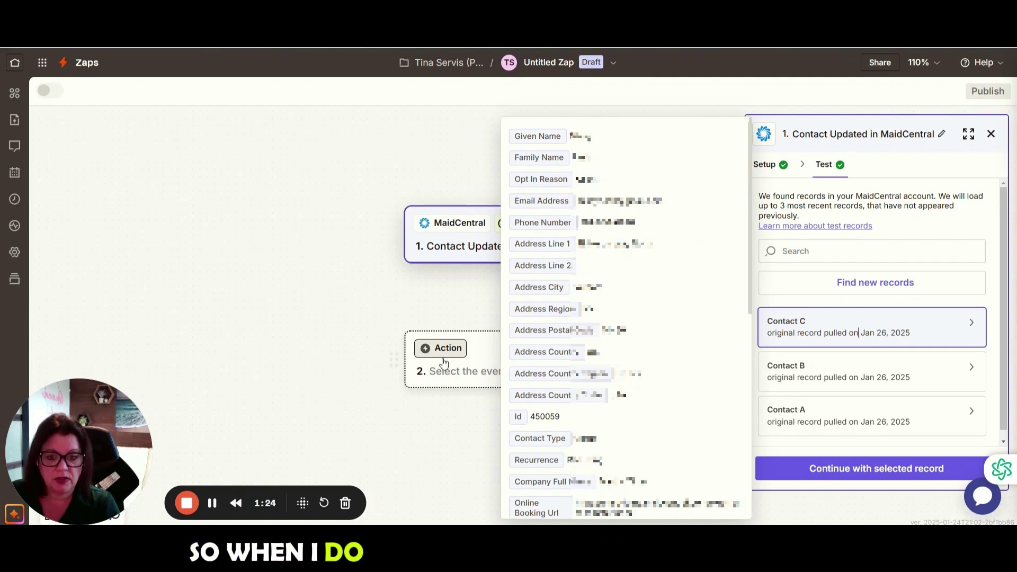
{"action": "left_click", "coordinate": [842, 469]}
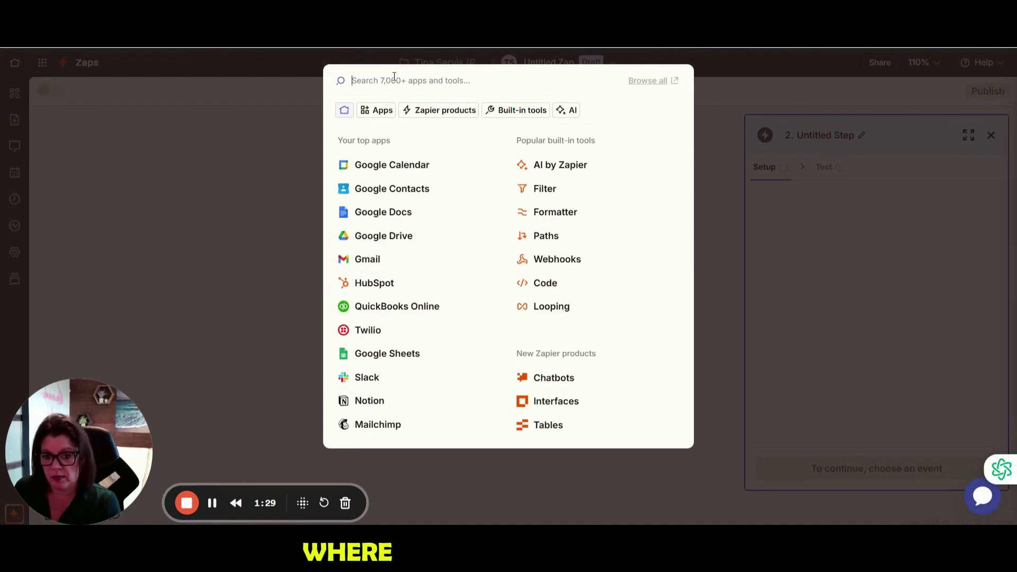
- Add a LeadConnector Add/Update Contact action using the Lead Titan account
{"action": "type", "text": "lead"}
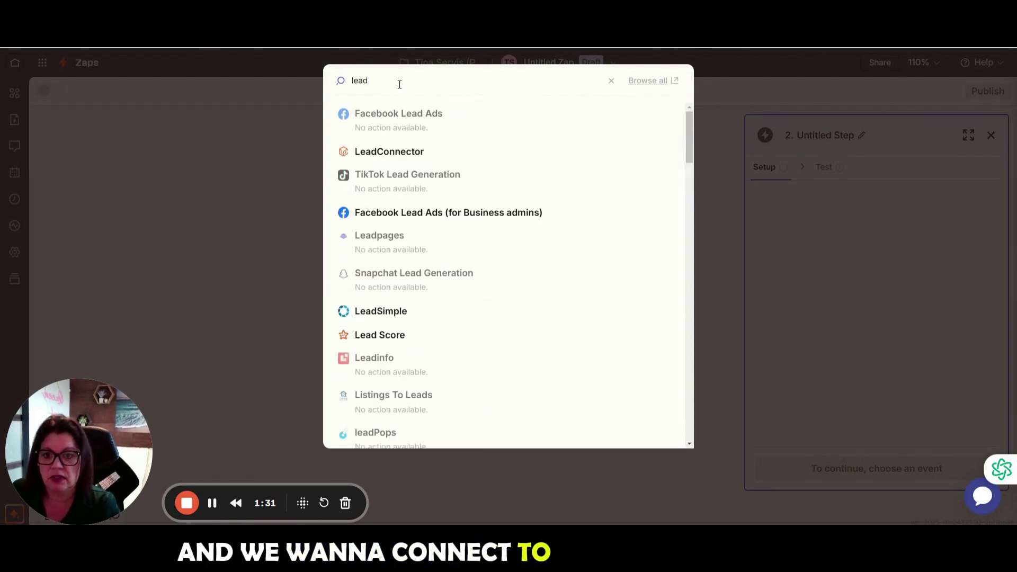
{"action": "left_click", "coordinate": [463, 150]}
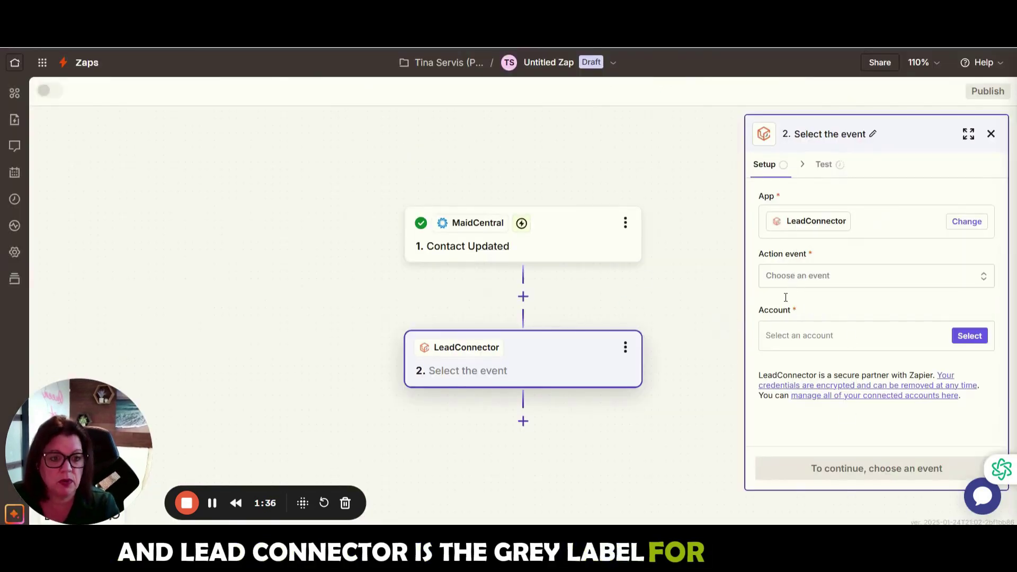
{"action": "left_click", "coordinate": [804, 282]}
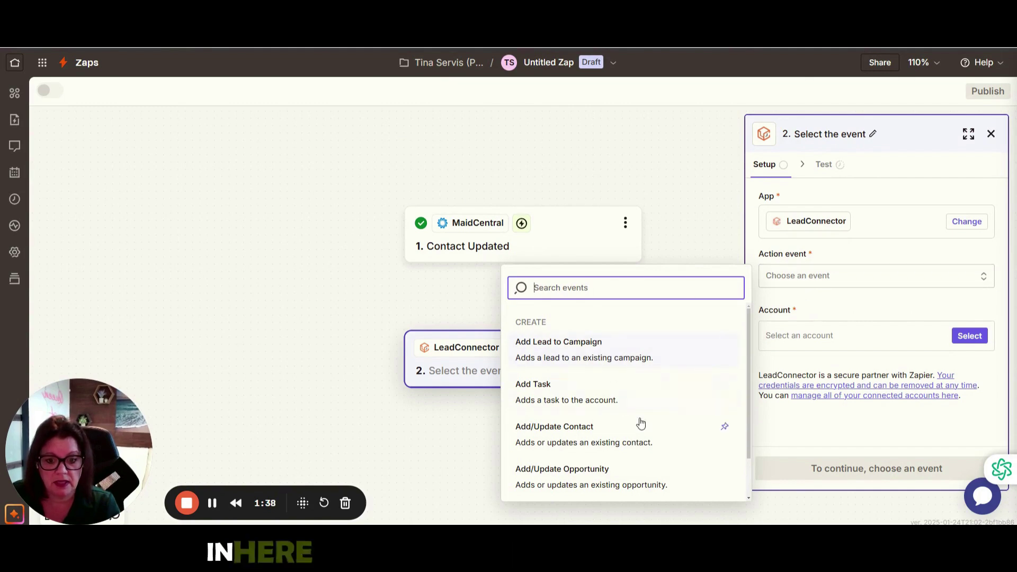
{"action": "scroll", "coordinate": [615, 423], "scroll_direction": "down", "scroll_amount": 1}
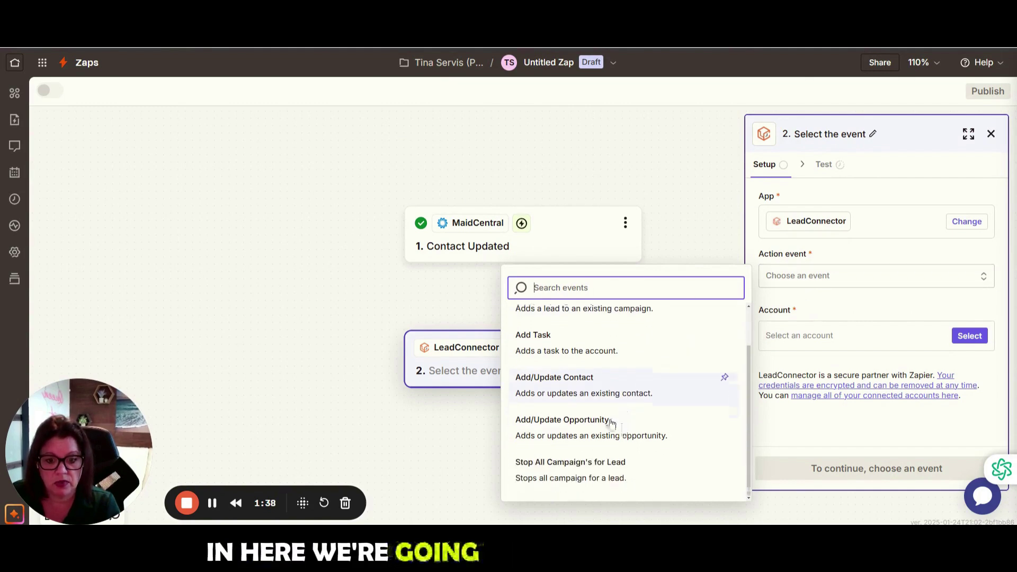
{"action": "left_click", "coordinate": [560, 395]}
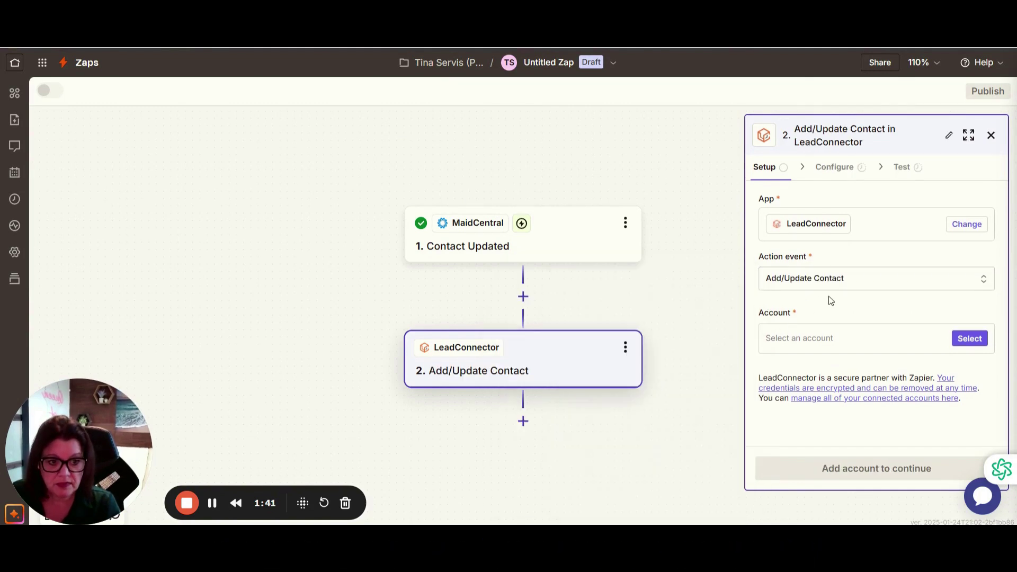
{"action": "left_click", "coordinate": [963, 342]}
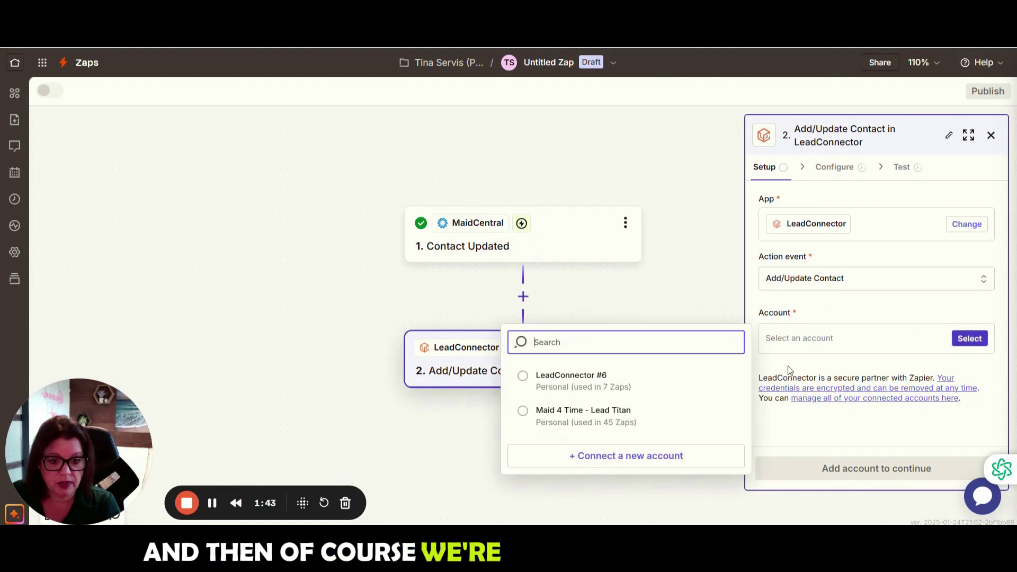
{"action": "left_click", "coordinate": [567, 419]}
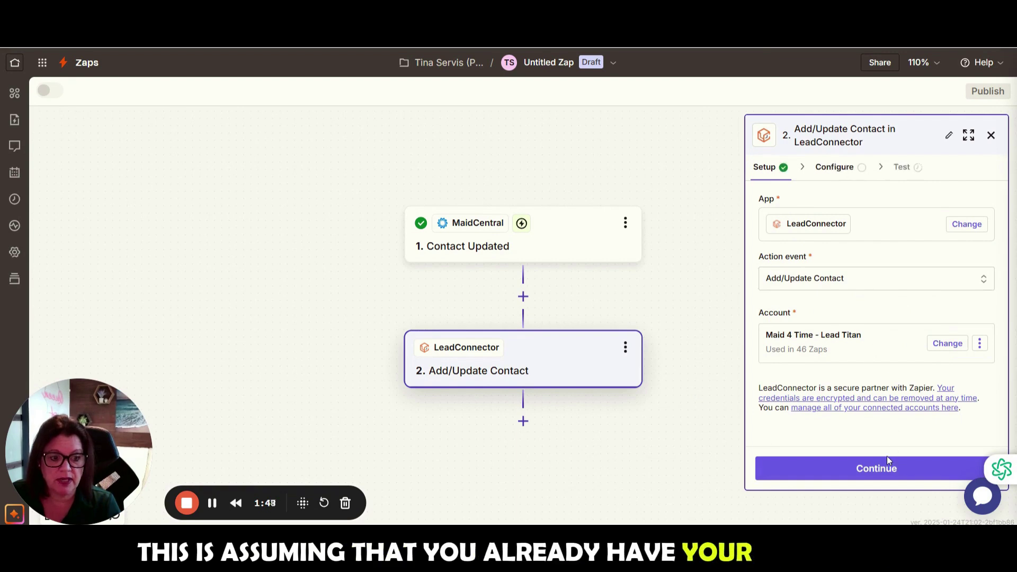
{"action": "left_click", "coordinate": [887, 469]}
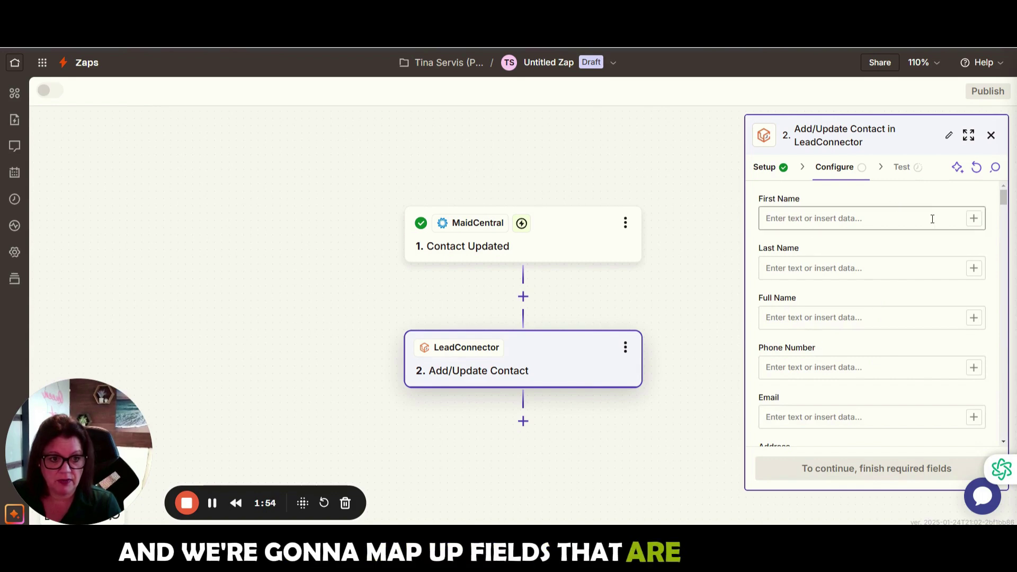
- Map First Name, Last Name, Phone Number and Email to MaidCentral's Given Name, Family Name, phone and email
{"action": "left_click", "coordinate": [974, 218]}
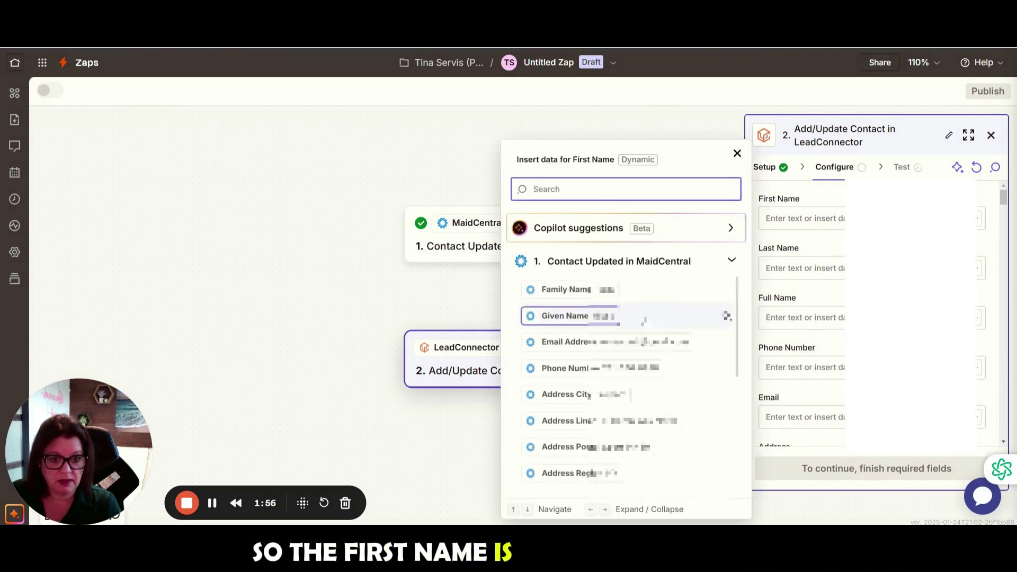
{"action": "left_click", "coordinate": [635, 316]}
{"action": "left_click", "coordinate": [978, 268]}
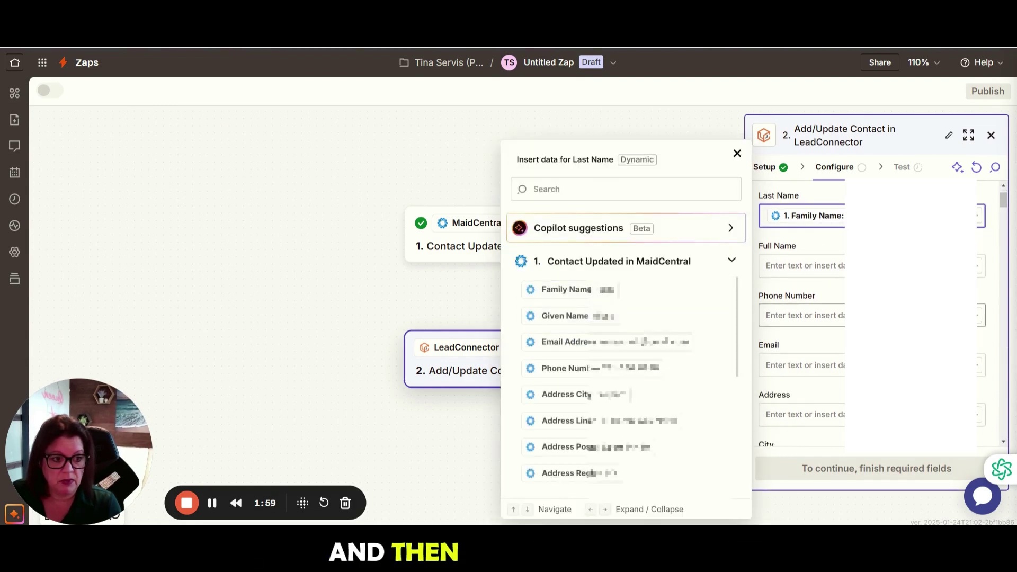
{"action": "left_click", "coordinate": [979, 319]}
{"action": "left_click", "coordinate": [722, 366]}
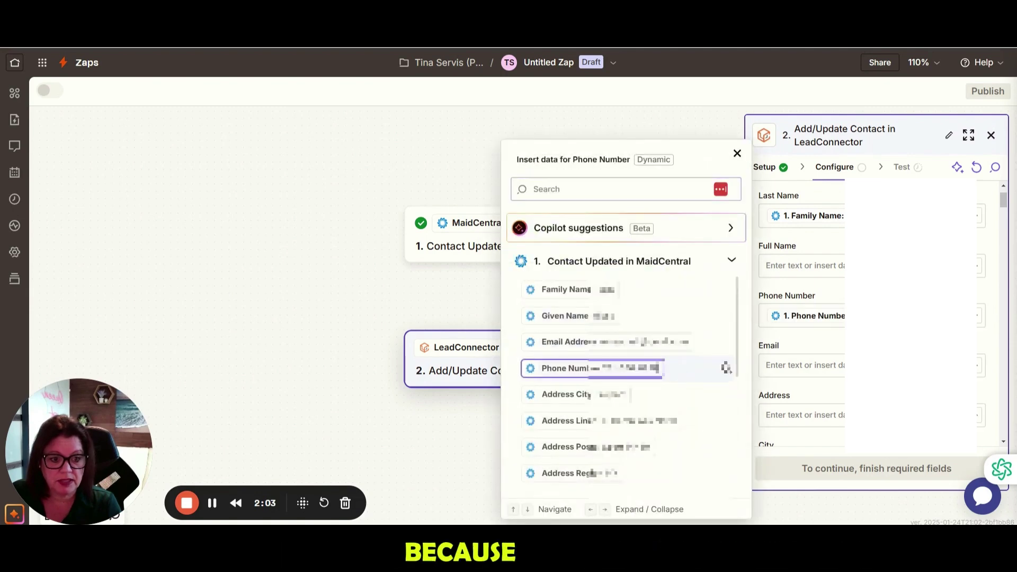
{"action": "left_click", "coordinate": [979, 369]}
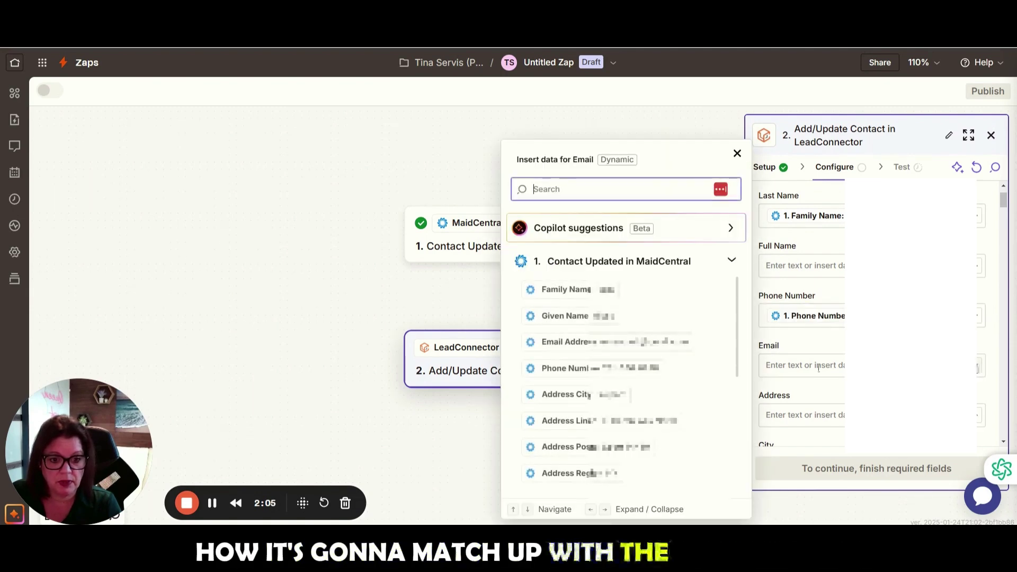
{"action": "left_click", "coordinate": [722, 342]}
{"action": "scroll", "coordinate": [786, 270], "scroll_direction": "down", "scroll_amount": 4}
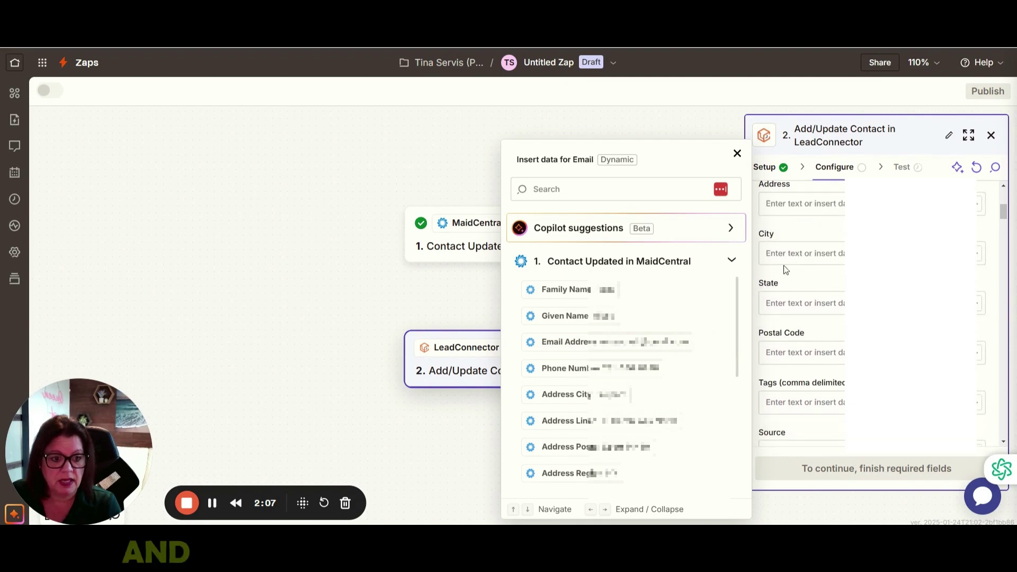
- Fill Address with the MaidCentral address line and City with the address city
{"action": "left_click", "coordinate": [994, 205]}
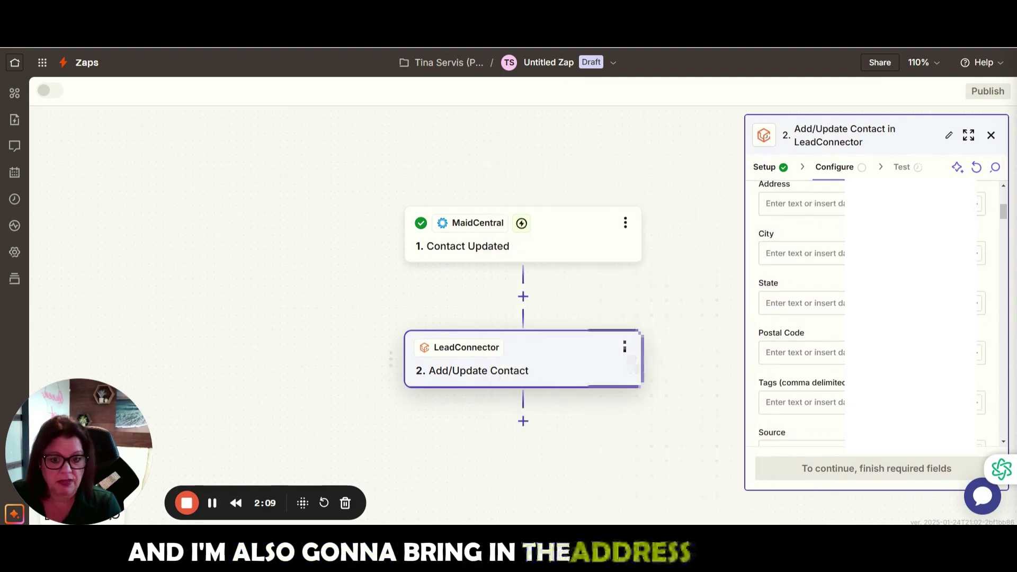
{"action": "left_click", "coordinate": [979, 203]}
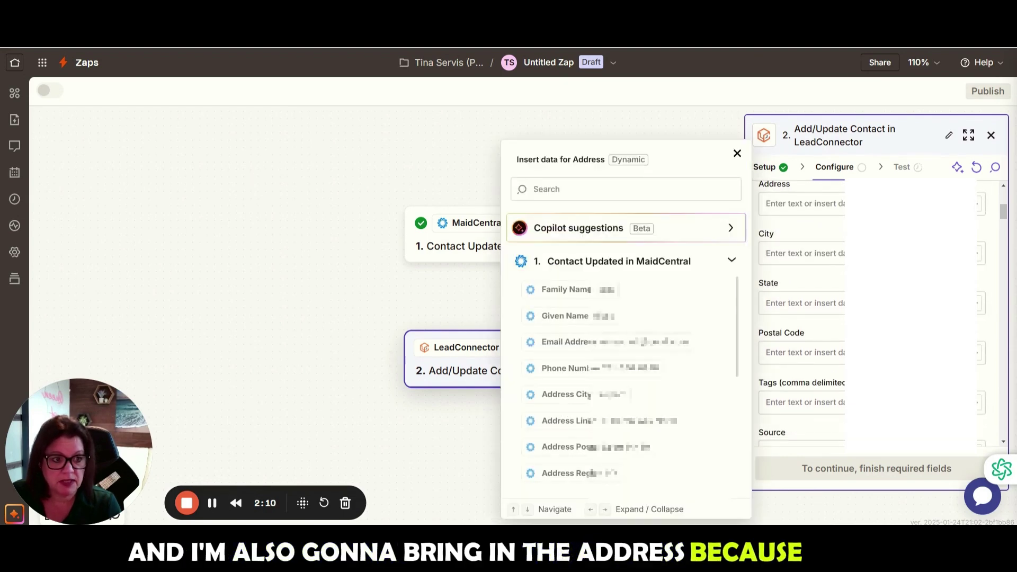
{"action": "scroll", "coordinate": [672, 371], "scroll_direction": "down", "scroll_amount": 1}
{"action": "left_click", "coordinate": [670, 366]}
{"action": "left_click", "coordinate": [978, 256]}
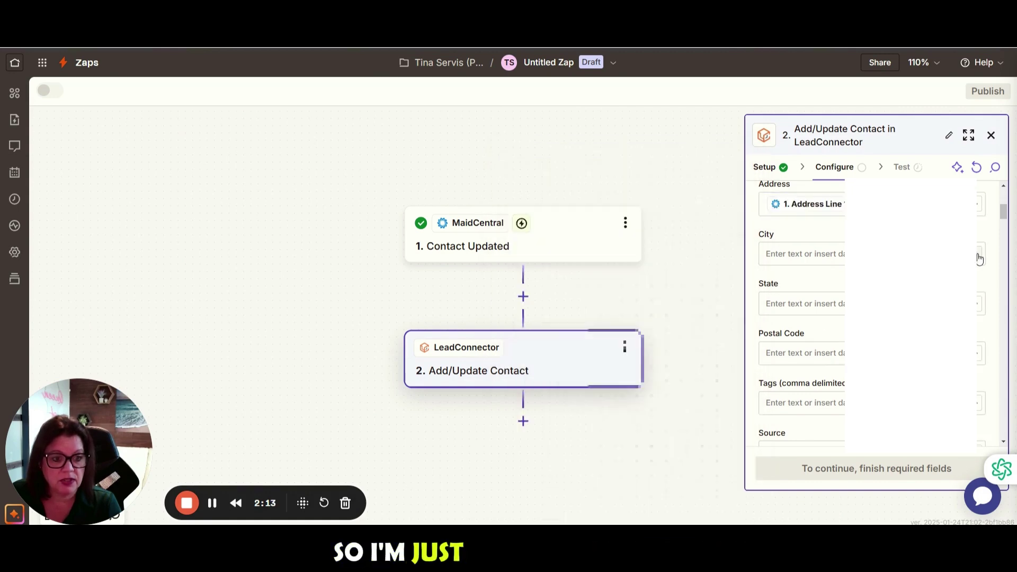
{"action": "left_click", "coordinate": [980, 258]}
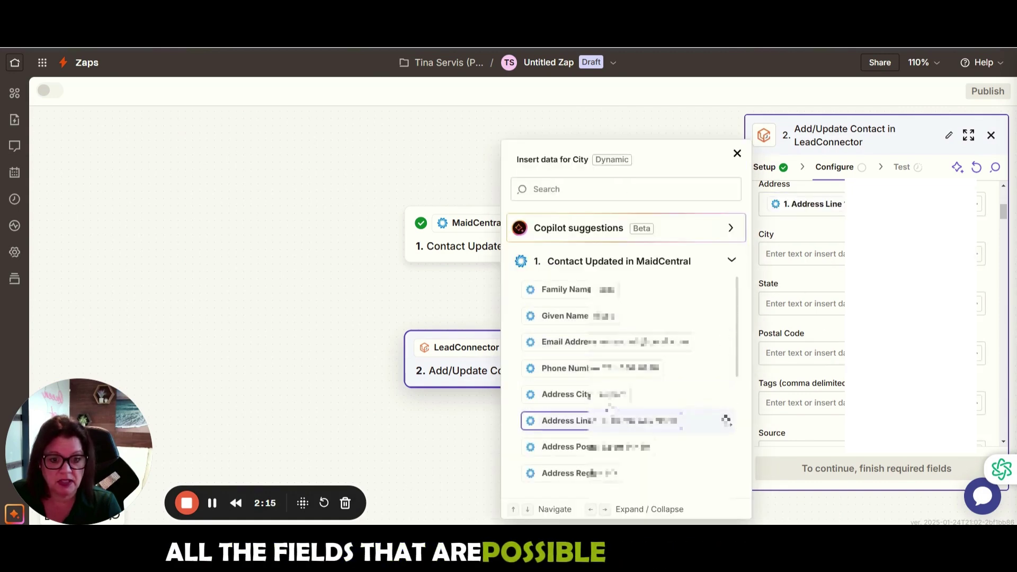
{"action": "left_click", "coordinate": [726, 397]}
{"action": "scroll", "coordinate": [869, 318], "scroll_direction": "down", "scroll_amount": 1}
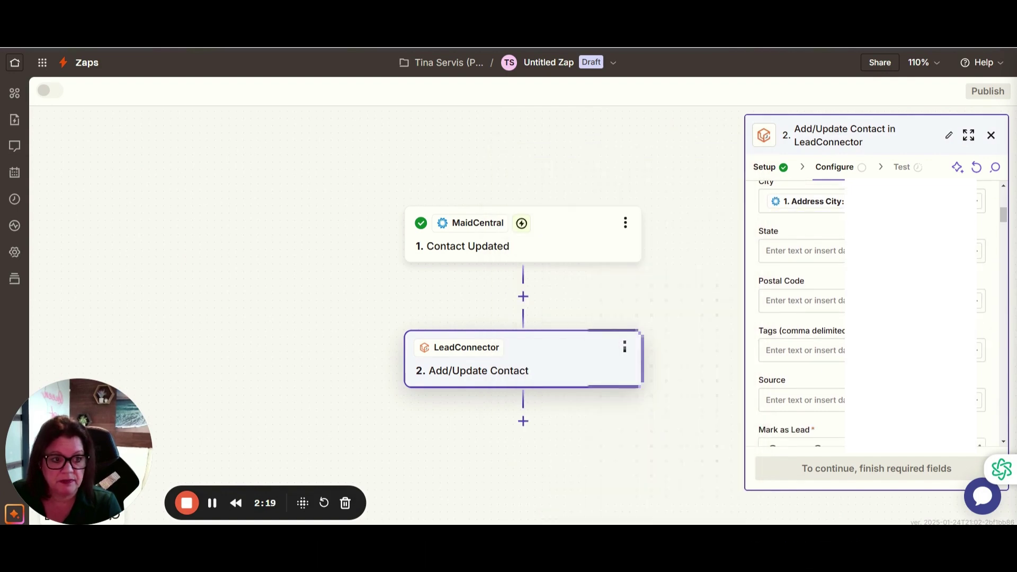
{"action": "left_click", "coordinate": [978, 250]}
- Fill State with MaidCentral's address region and Postal Code with its postal code
{"action": "scroll", "coordinate": [724, 360], "scroll_direction": "down", "scroll_amount": 4}
{"action": "left_click", "coordinate": [726, 367]}
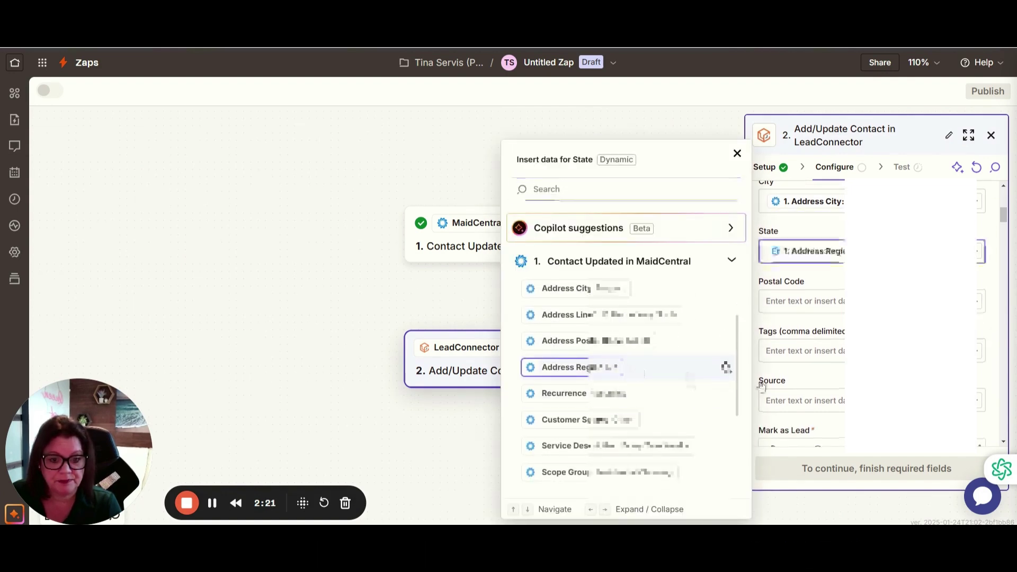
{"action": "scroll", "coordinate": [869, 318], "scroll_direction": "down", "scroll_amount": 1}
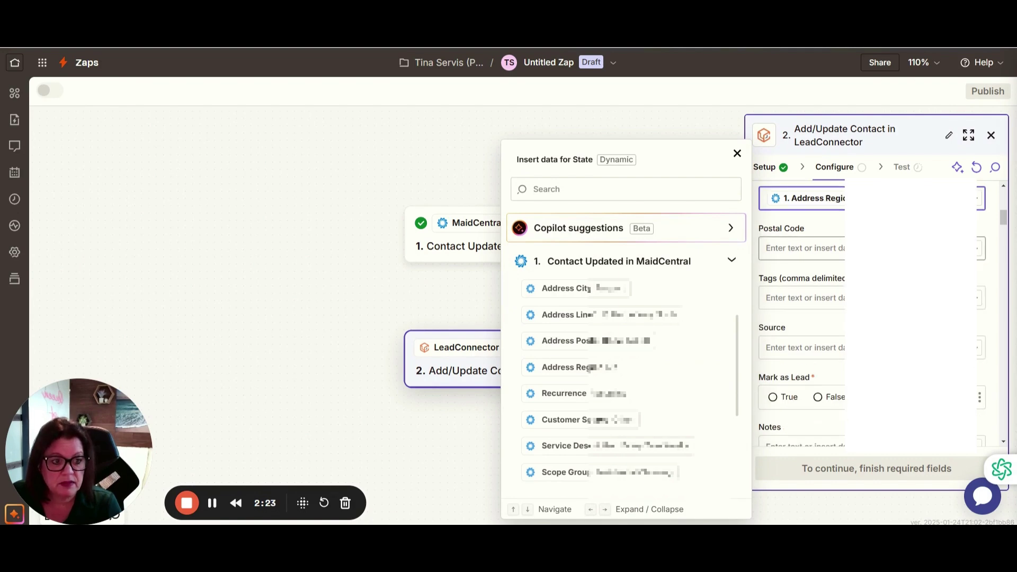
{"action": "left_click", "coordinate": [978, 256]}
{"action": "left_click", "coordinate": [978, 248]}
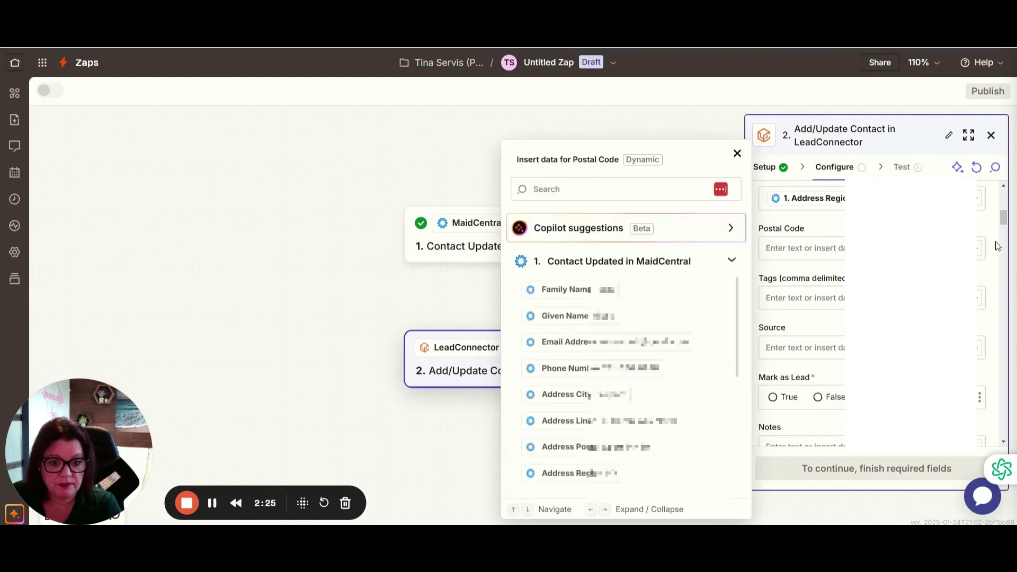
{"action": "scroll", "coordinate": [592, 438], "scroll_direction": "down", "scroll_amount": 2}
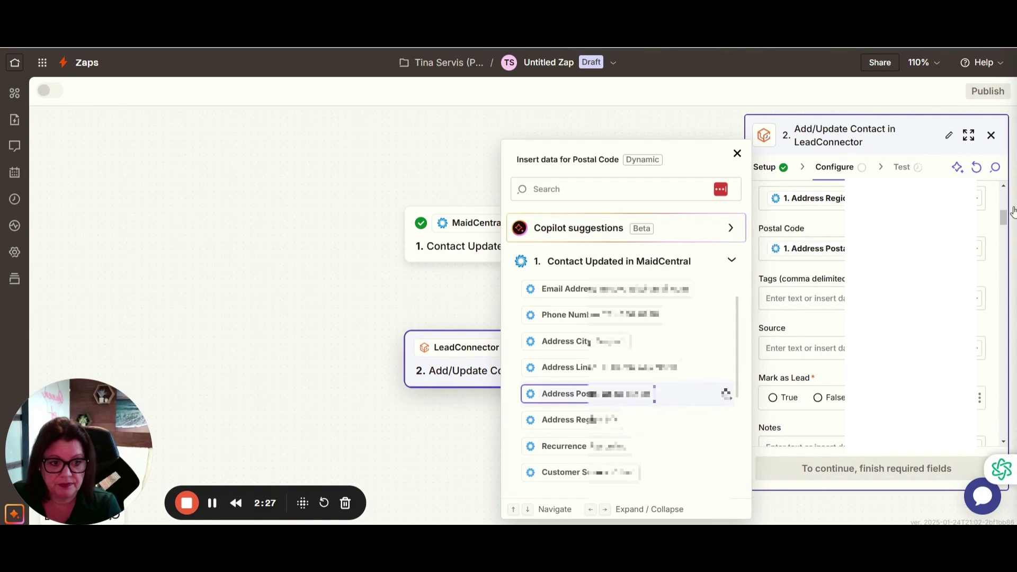
{"action": "scroll", "coordinate": [802, 268], "scroll_direction": "down", "scroll_amount": 1}
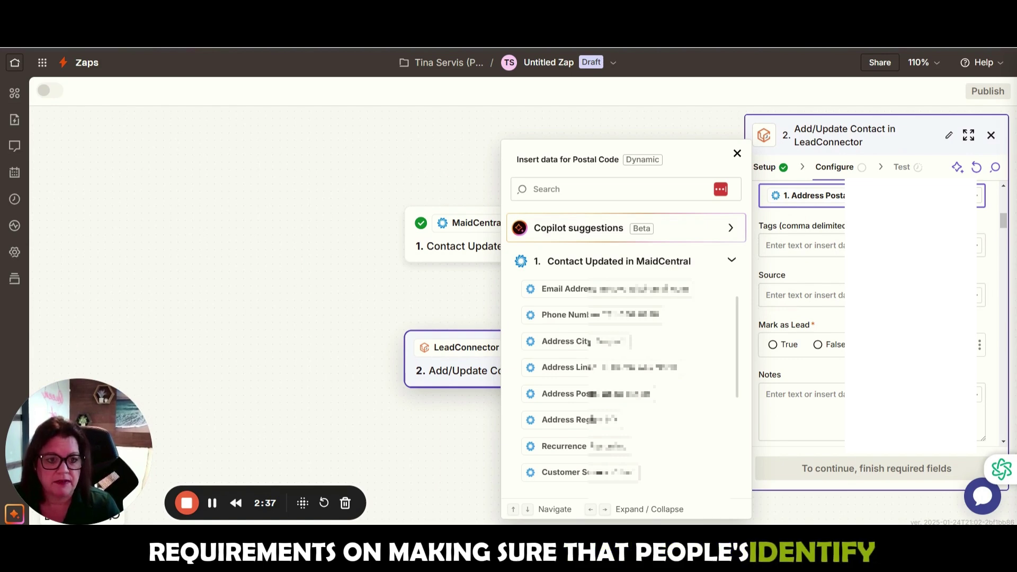
{"action": "scroll", "coordinate": [603, 394], "scroll_direction": "down", "scroll_amount": 4}
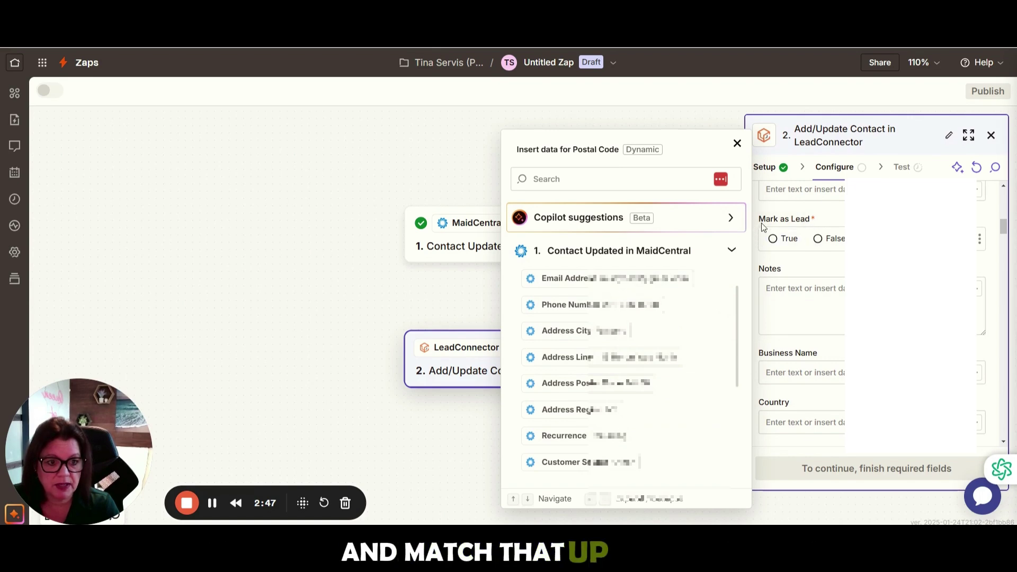
- Set Mark as Lead to False
{"action": "left_click", "coordinate": [819, 239]}
{"action": "scroll", "coordinate": [819, 239], "scroll_direction": "down", "scroll_amount": 1}
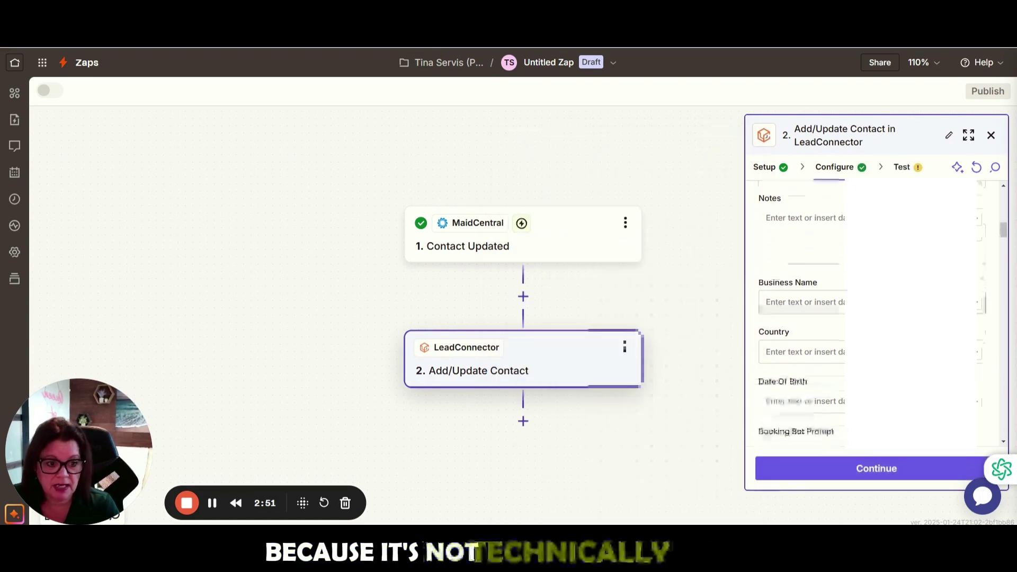
{"action": "scroll", "coordinate": [869, 313], "scroll_direction": "down", "scroll_amount": 5}
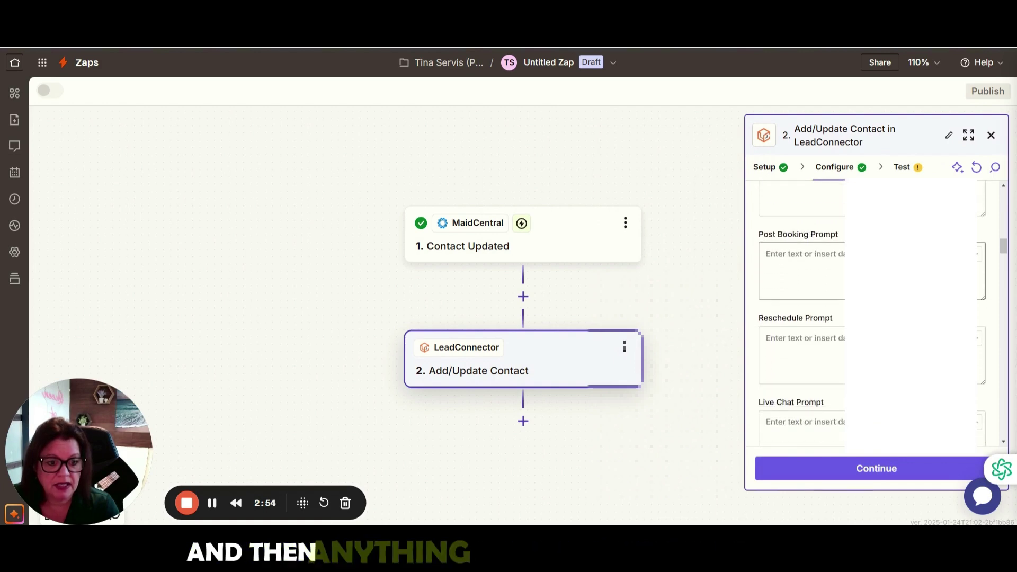
{"action": "scroll", "coordinate": [869, 312], "scroll_direction": "down", "scroll_amount": 5}
- Browse the MaidCentral data choices for the One Time Fee field
{"action": "left_click", "coordinate": [803, 275]}
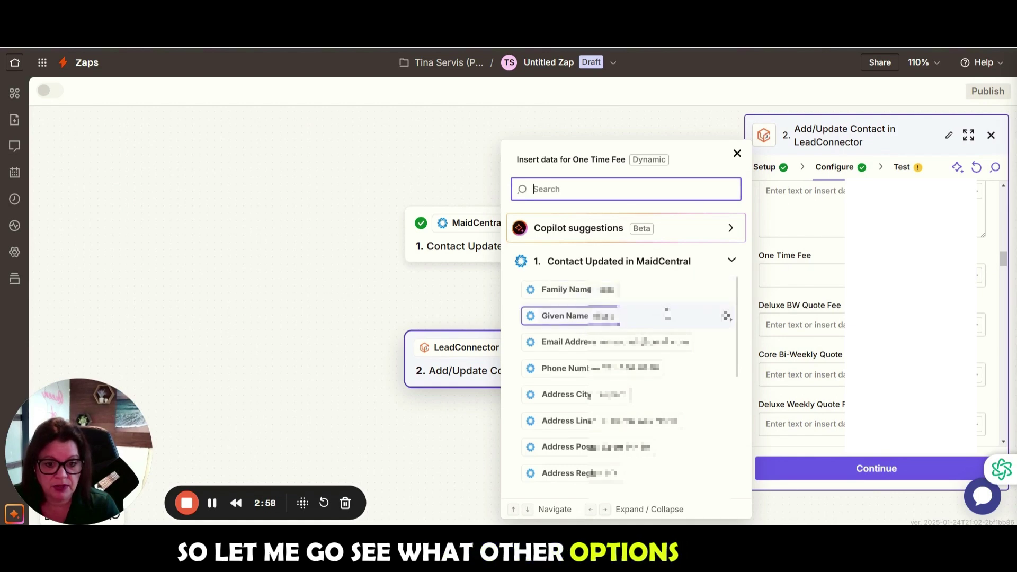
{"action": "scroll", "coordinate": [669, 321], "scroll_direction": "down", "scroll_amount": 5}
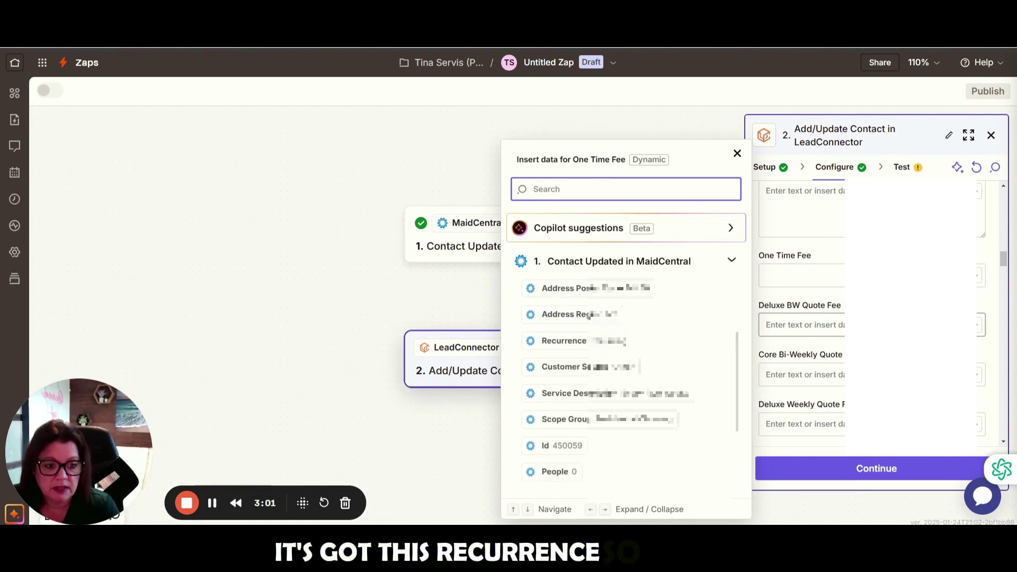
{"action": "scroll", "coordinate": [869, 318], "scroll_direction": "up", "scroll_amount": 2}
{"action": "scroll", "coordinate": [869, 318], "scroll_direction": "down", "scroll_amount": 6}
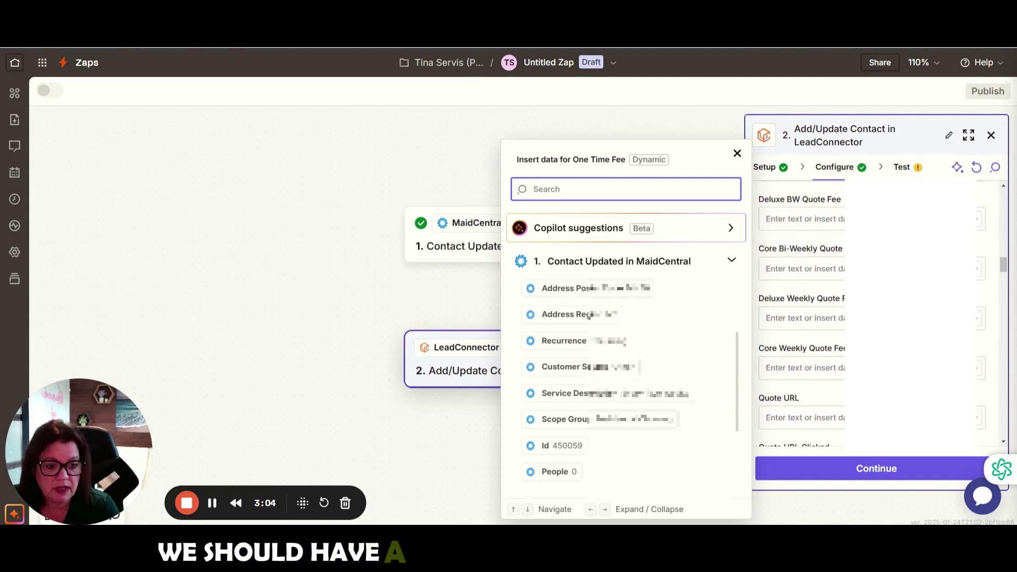
{"action": "scroll", "coordinate": [869, 317], "scroll_direction": "down", "scroll_amount": 8}
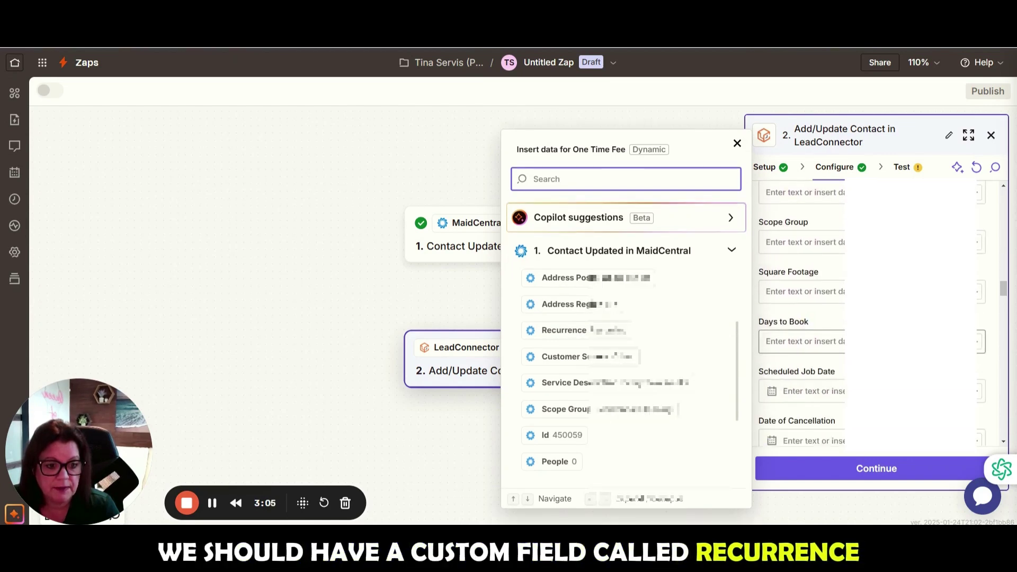
{"action": "scroll", "coordinate": [869, 318], "scroll_direction": "down", "scroll_amount": 4}
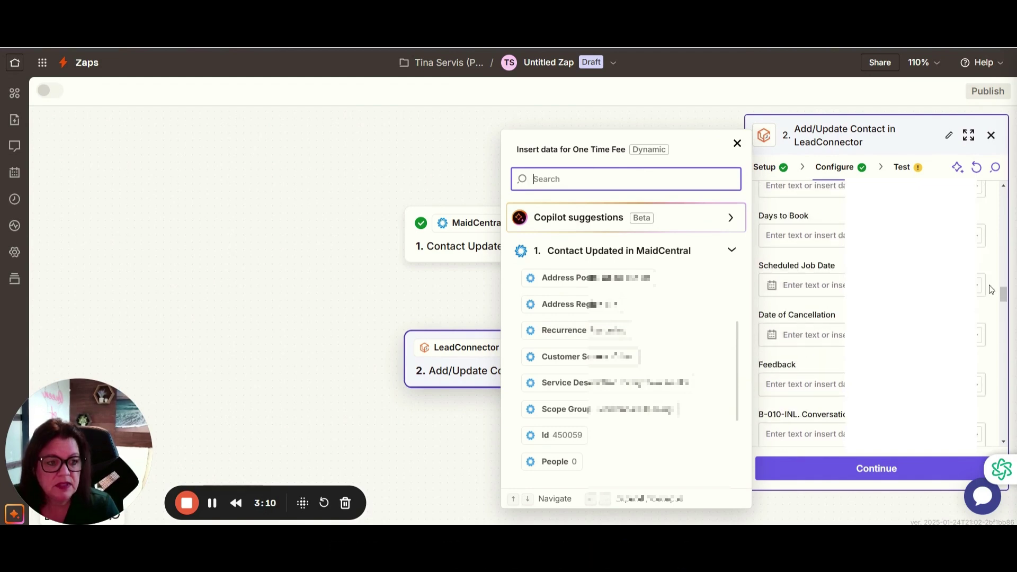
{"action": "left_click_drag", "start_coordinate": [1004, 299], "coordinate": [1004, 201]}
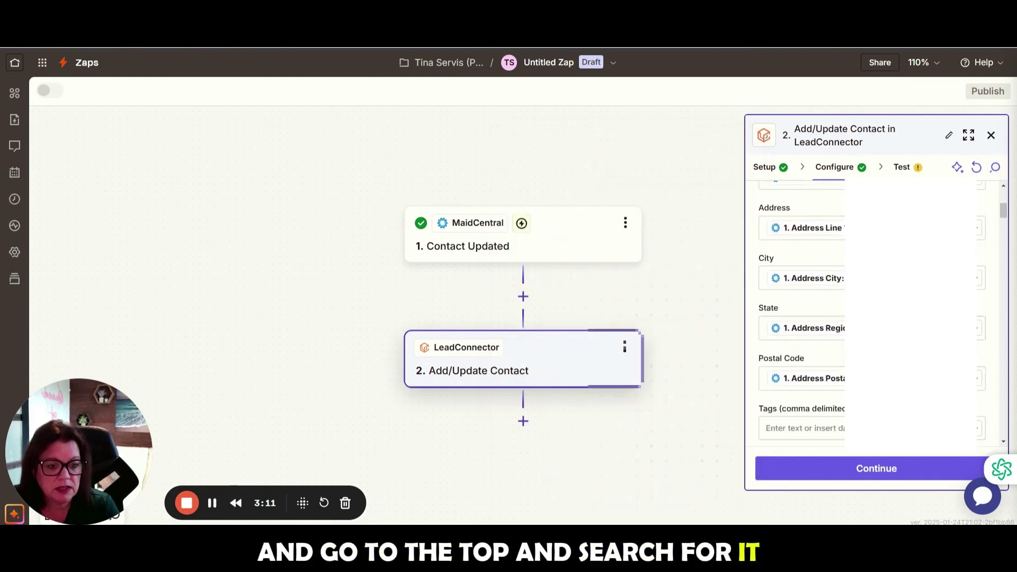
{"action": "scroll", "coordinate": [869, 313], "scroll_direction": "down", "scroll_amount": 15}
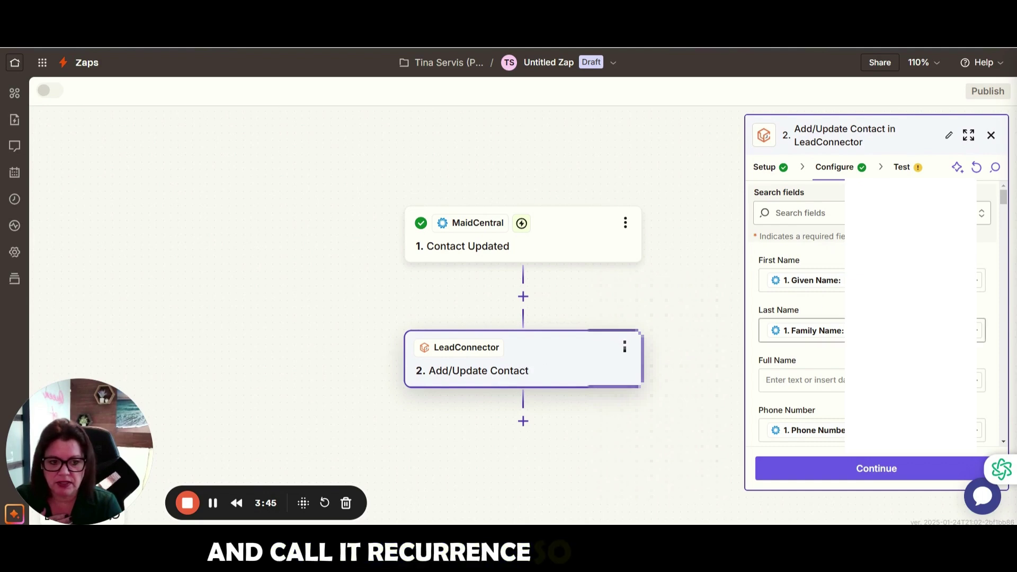
{"action": "scroll", "coordinate": [868, 318], "scroll_direction": "down", "scroll_amount": 2}
{"action": "scroll", "coordinate": [869, 318], "scroll_direction": "down", "scroll_amount": 10}
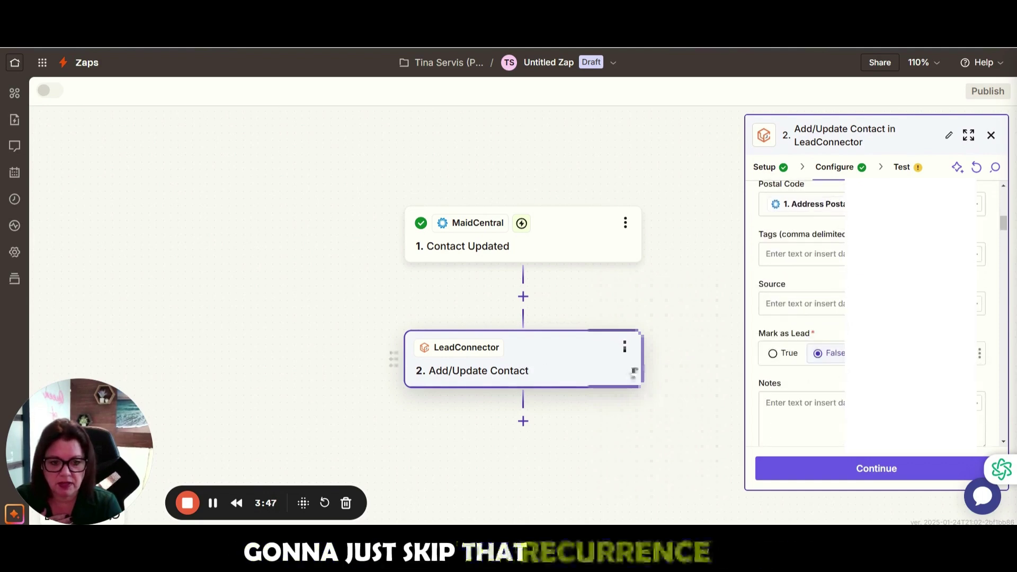
{"action": "scroll", "coordinate": [839, 320], "scroll_direction": "down", "scroll_amount": 5}
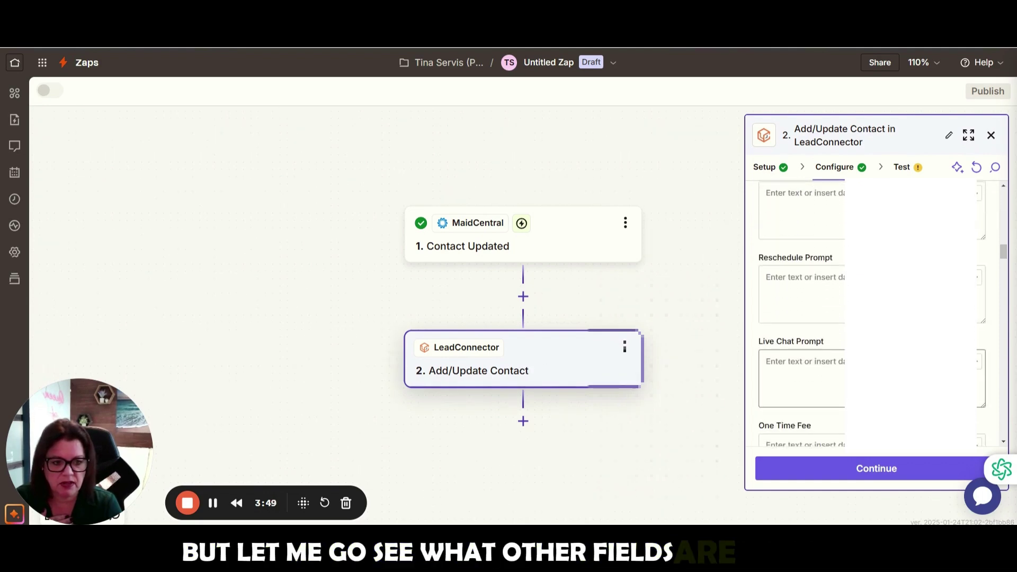
- Reopen the One Time Fee data picker, review its options, and close it
{"action": "left_click", "coordinate": [802, 337]}
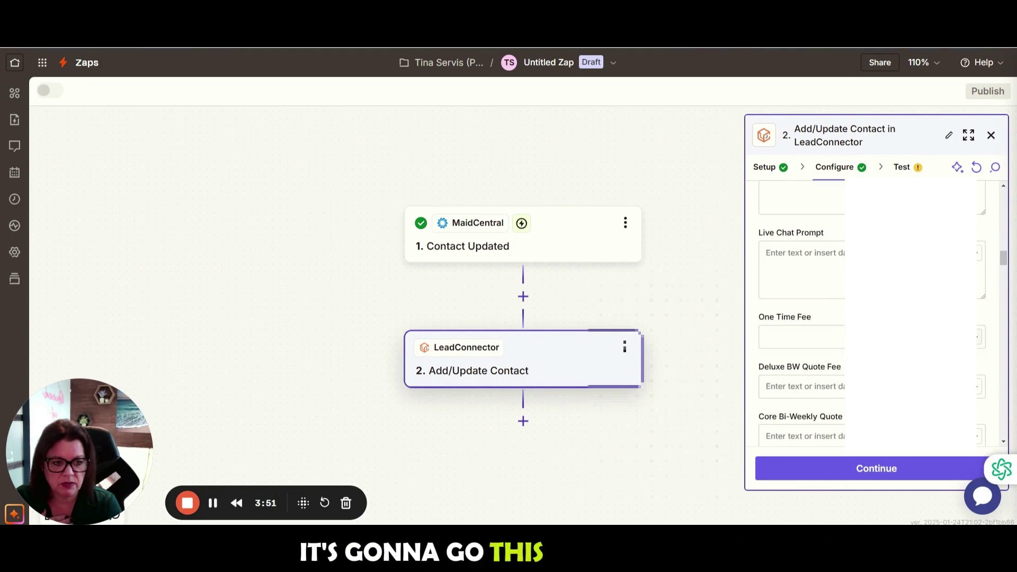
{"action": "scroll", "coordinate": [726, 392], "scroll_direction": "down", "scroll_amount": 6}
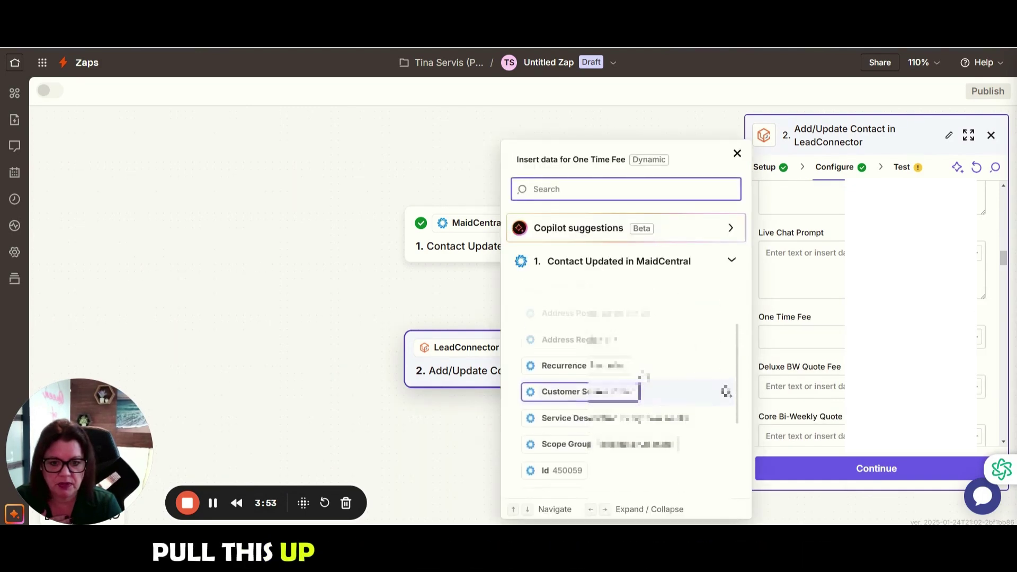
{"action": "scroll", "coordinate": [644, 376], "scroll_direction": "up", "scroll_amount": 1}
{"action": "scroll", "coordinate": [666, 423], "scroll_direction": "down", "scroll_amount": 1}
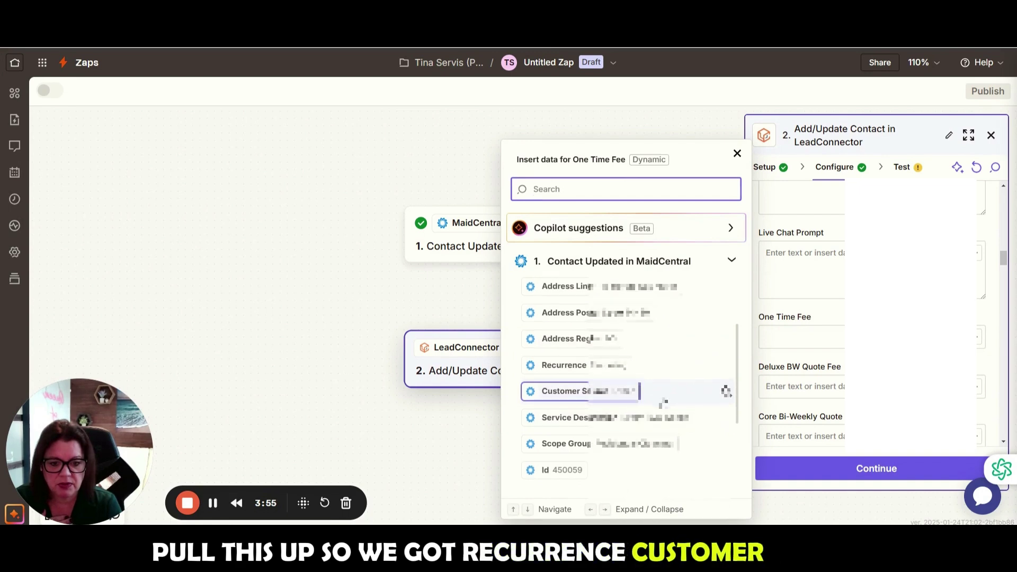
{"action": "scroll", "coordinate": [663, 403], "scroll_direction": "down", "scroll_amount": 2}
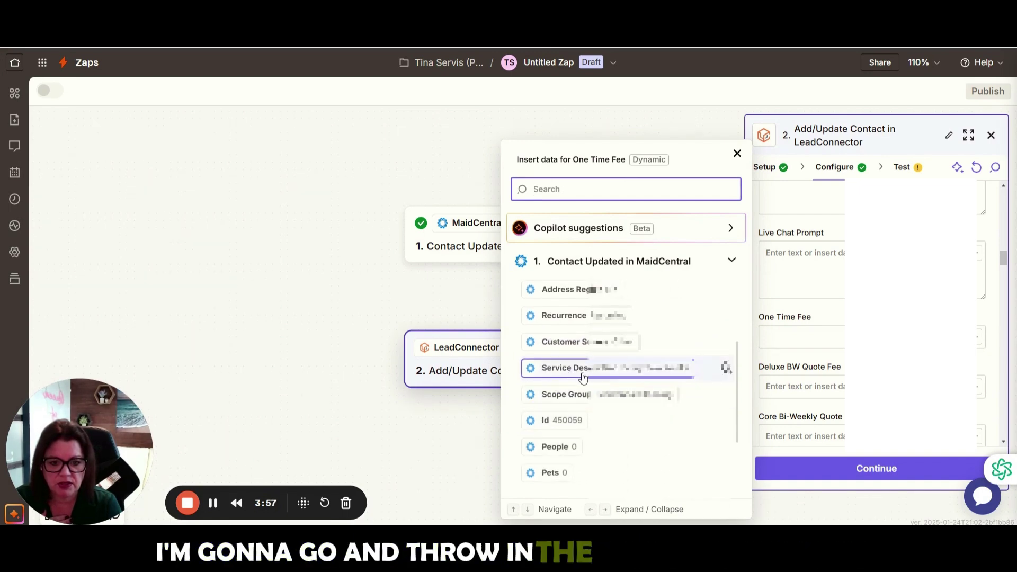
{"action": "scroll", "coordinate": [586, 328], "scroll_direction": "down", "scroll_amount": 4}
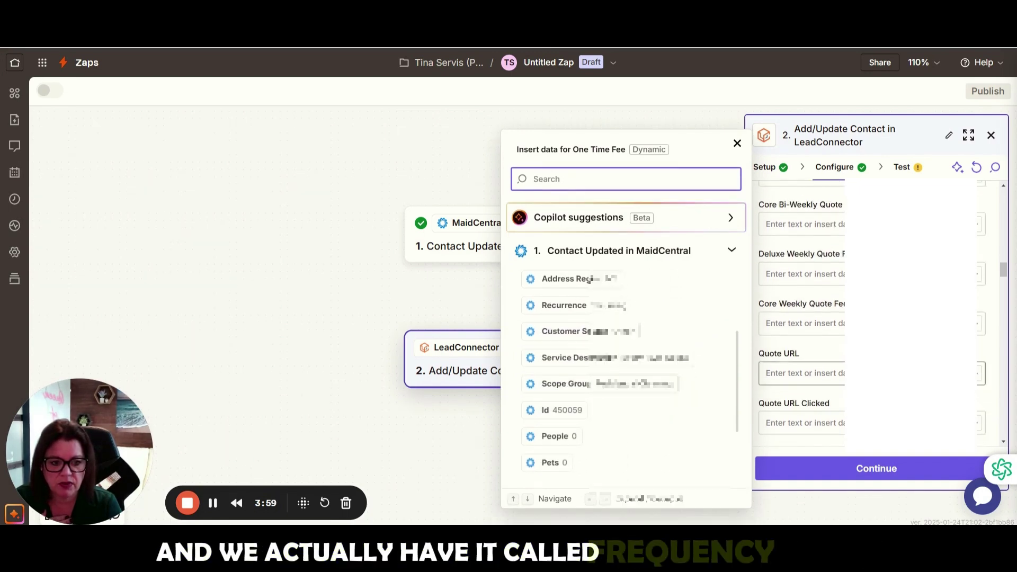
{"action": "scroll", "coordinate": [869, 318], "scroll_direction": "down", "scroll_amount": 4}
{"action": "left_click", "coordinate": [998, 174]}
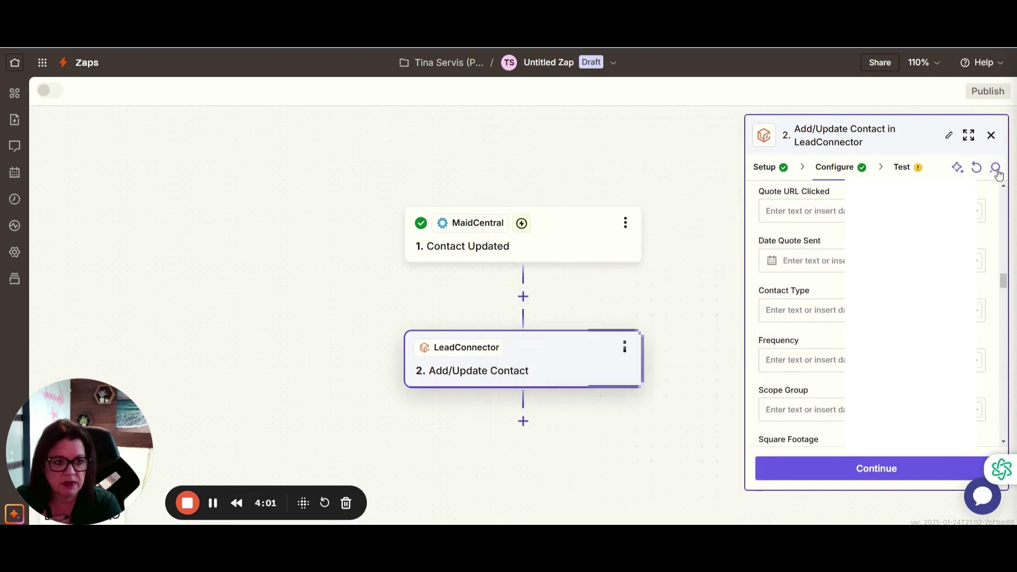
- Map MaidCentral's Service Description into the Frequency field
{"action": "left_click", "coordinate": [995, 167]}
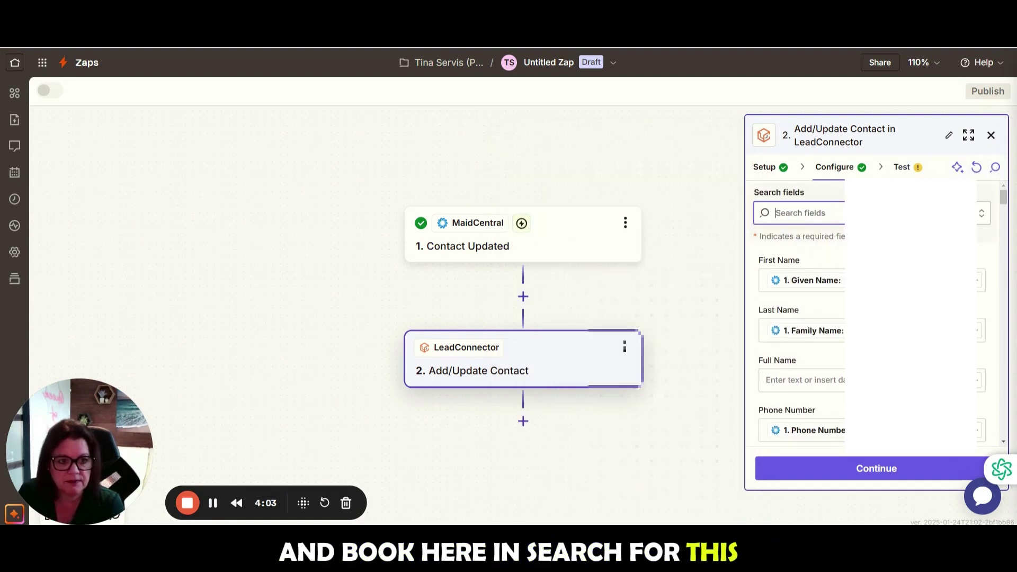
{"action": "type", "text": "fre"}
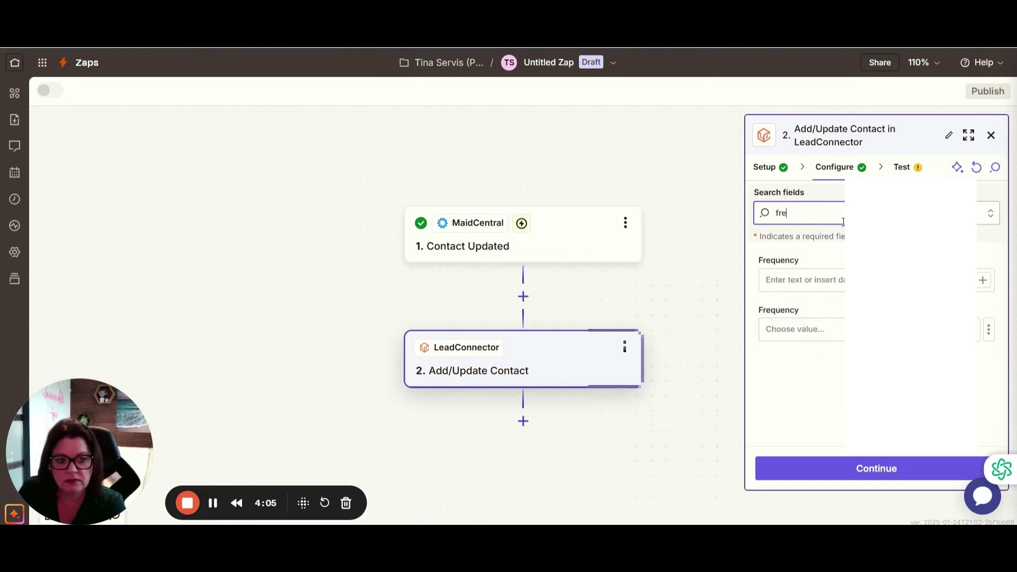
{"action": "left_click", "coordinate": [980, 282]}
{"action": "scroll", "coordinate": [610, 360], "scroll_direction": "down", "scroll_amount": 3}
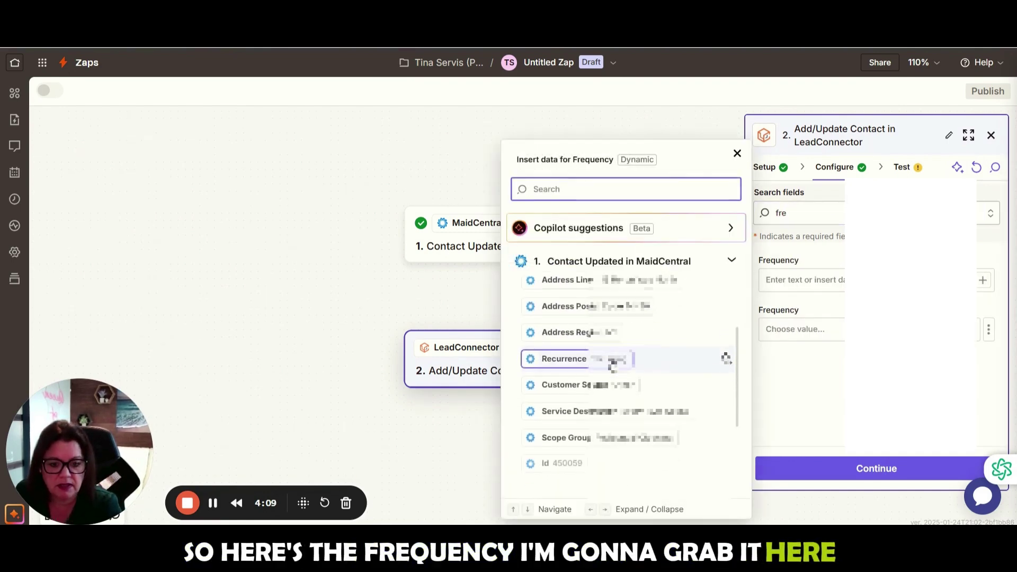
{"action": "scroll", "coordinate": [613, 364], "scroll_direction": "down", "scroll_amount": 3}
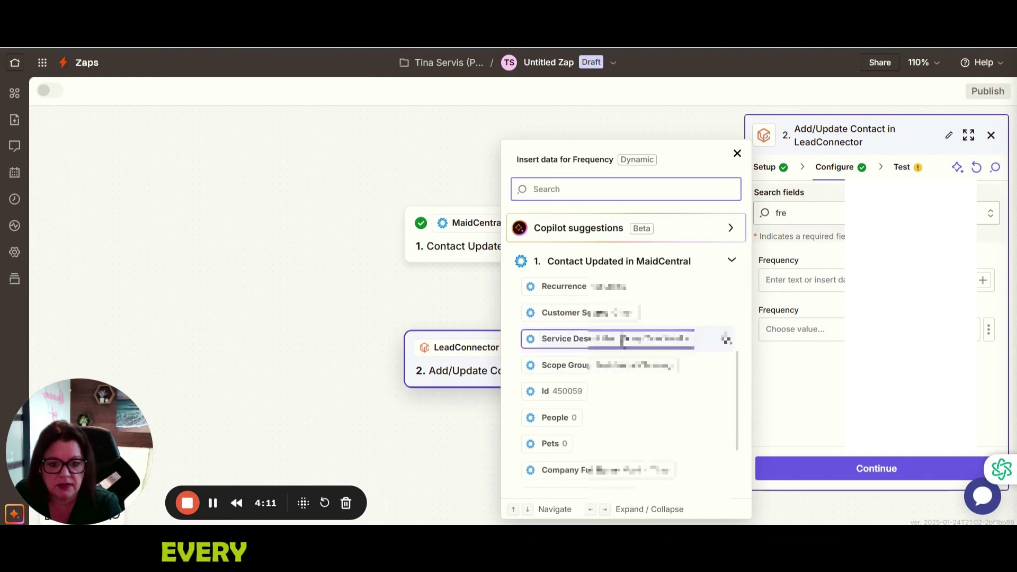
{"action": "left_click", "coordinate": [623, 339]}
- Map MaidCentral's Scope Group into the Scope Group field and review the mapped fields
{"action": "left_click", "coordinate": [819, 214]}
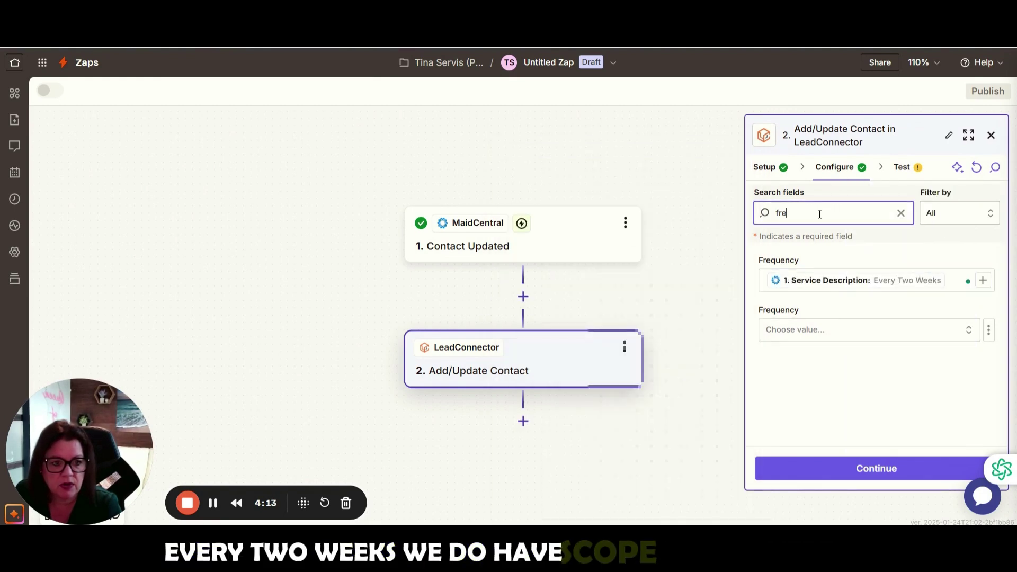
{"action": "double_click", "coordinate": [820, 214]}
{"action": "type", "text": "scope"}
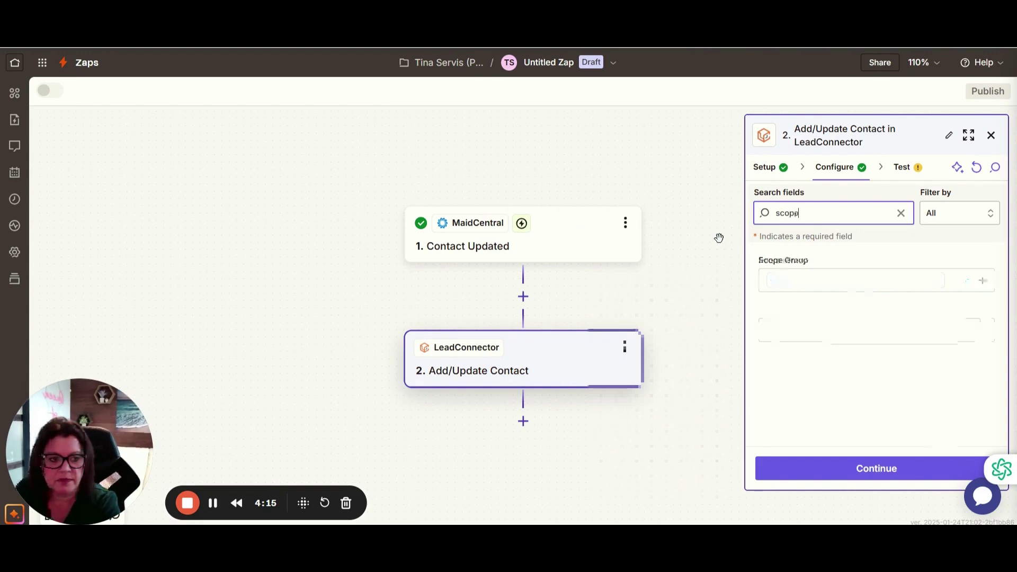
{"action": "left_click", "coordinate": [984, 280]}
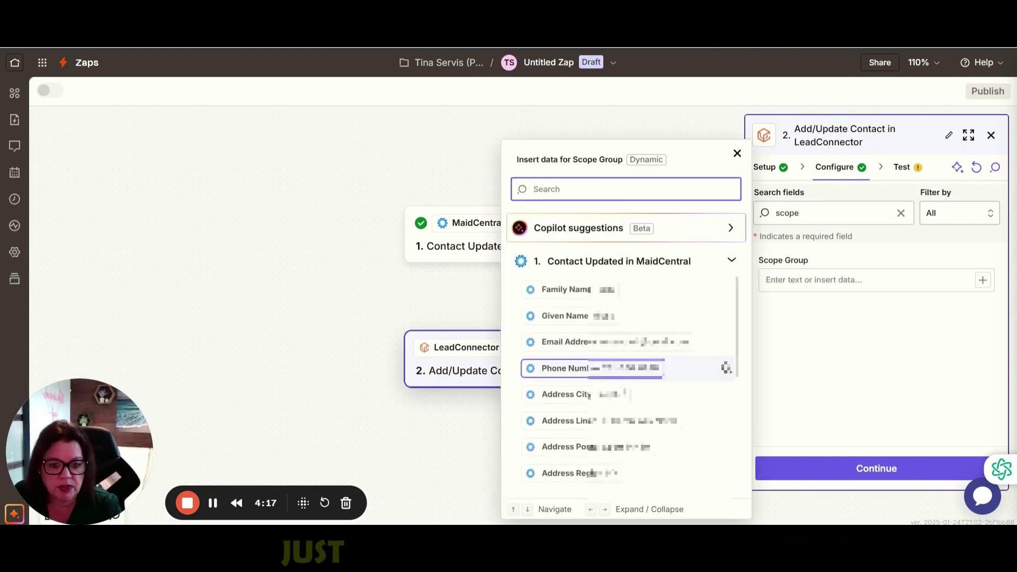
{"action": "scroll", "coordinate": [620, 390], "scroll_direction": "down", "scroll_amount": 4}
{"action": "scroll", "coordinate": [625, 395], "scroll_direction": "down", "scroll_amount": 2}
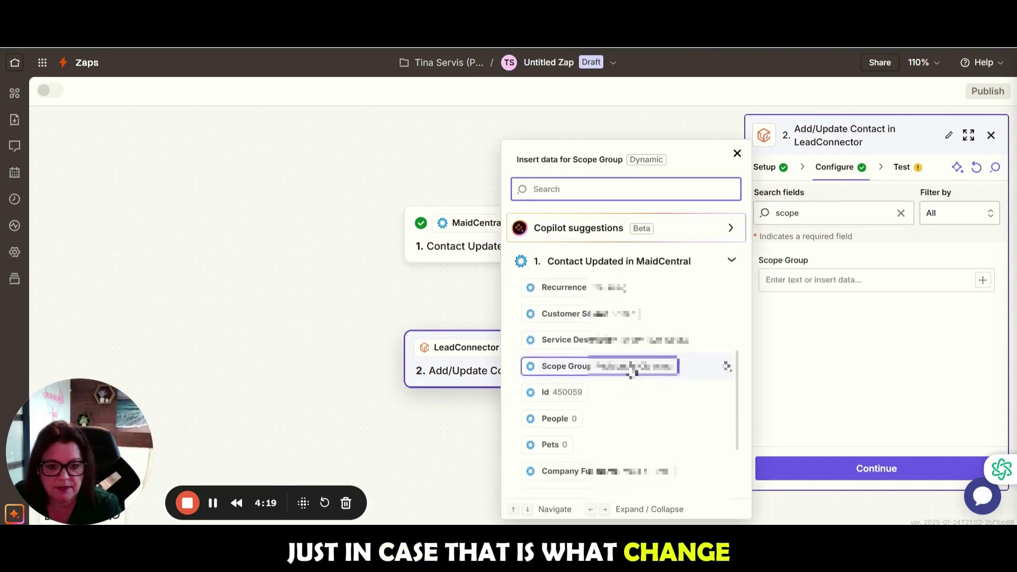
{"action": "left_click", "coordinate": [631, 367]}
{"action": "scroll", "coordinate": [633, 392], "scroll_direction": "down", "scroll_amount": 2}
{"action": "scroll", "coordinate": [635, 411], "scroll_direction": "down", "scroll_amount": 2}
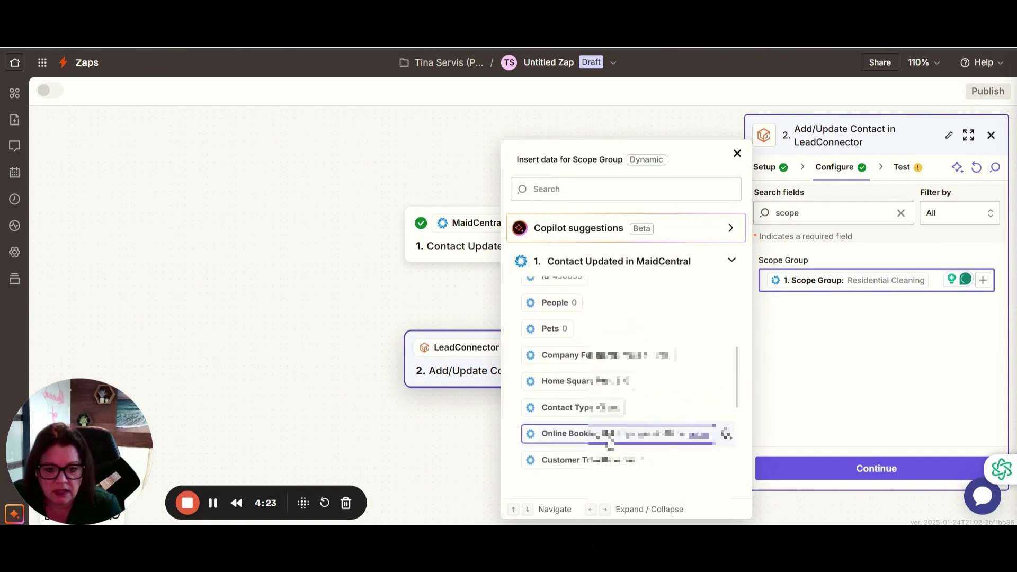
{"action": "scroll", "coordinate": [613, 455], "scroll_direction": "down", "scroll_amount": 4}
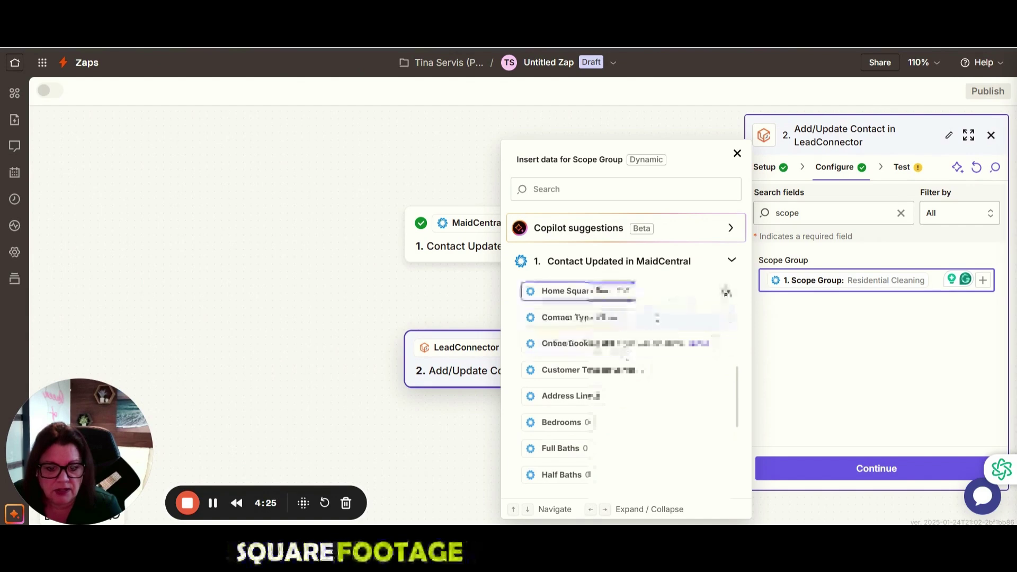
{"action": "scroll", "coordinate": [672, 381], "scroll_direction": "down", "scroll_amount": 1}
{"action": "scroll", "coordinate": [673, 381], "scroll_direction": "down", "scroll_amount": 6}
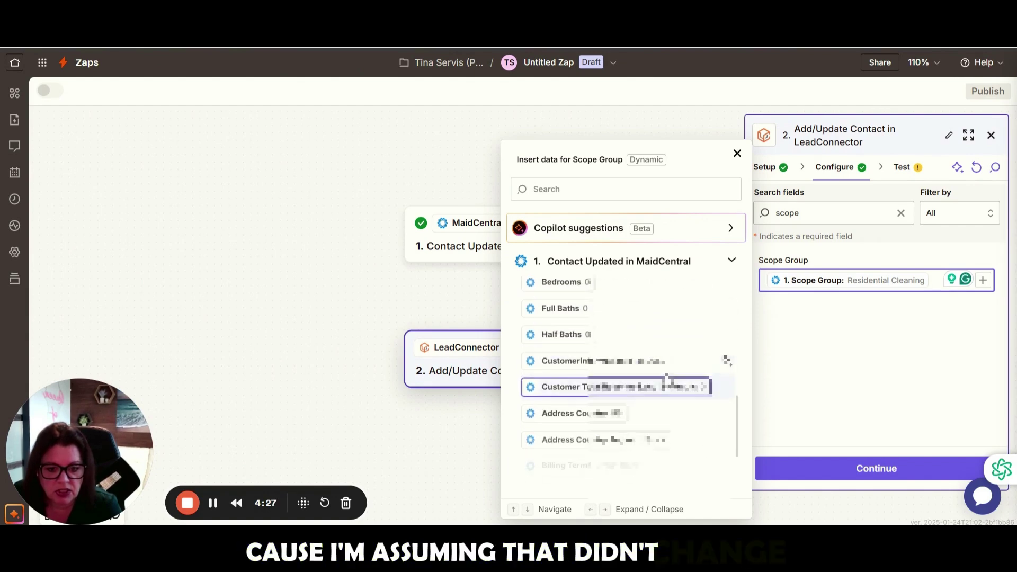
{"action": "scroll", "coordinate": [630, 381], "scroll_direction": "down", "scroll_amount": 4}
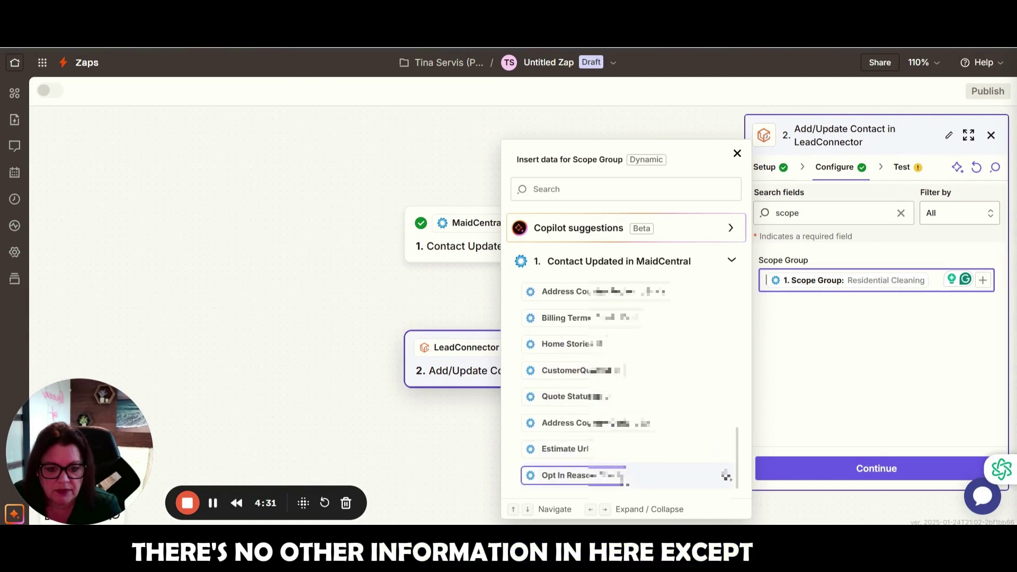
{"action": "scroll", "coordinate": [725, 451], "scroll_direction": "up", "scroll_amount": 6}
- Send a test contact to LeadConnector, then publish the Zap
{"action": "left_click", "coordinate": [858, 470]}
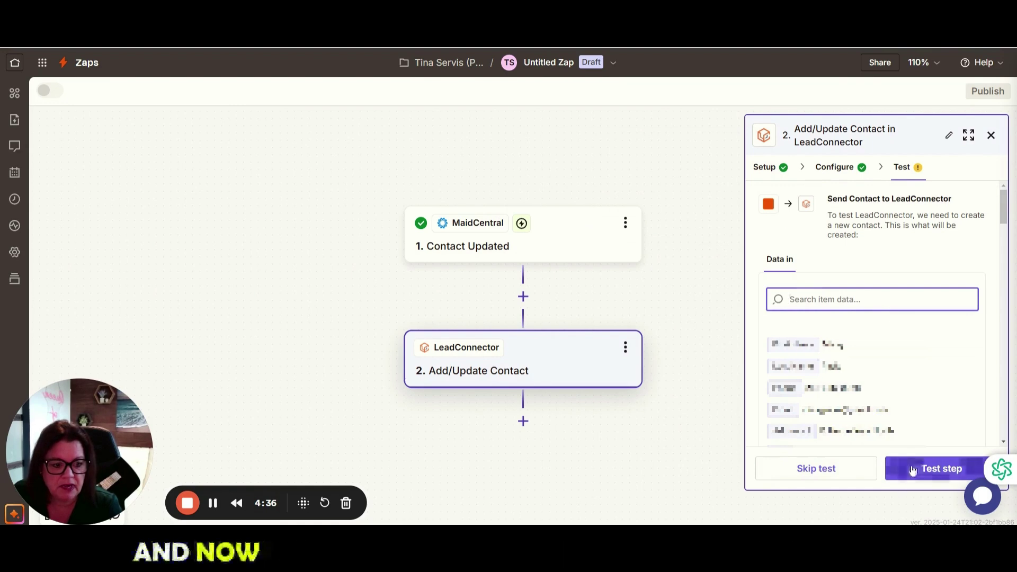
{"action": "left_click", "coordinate": [933, 469]}
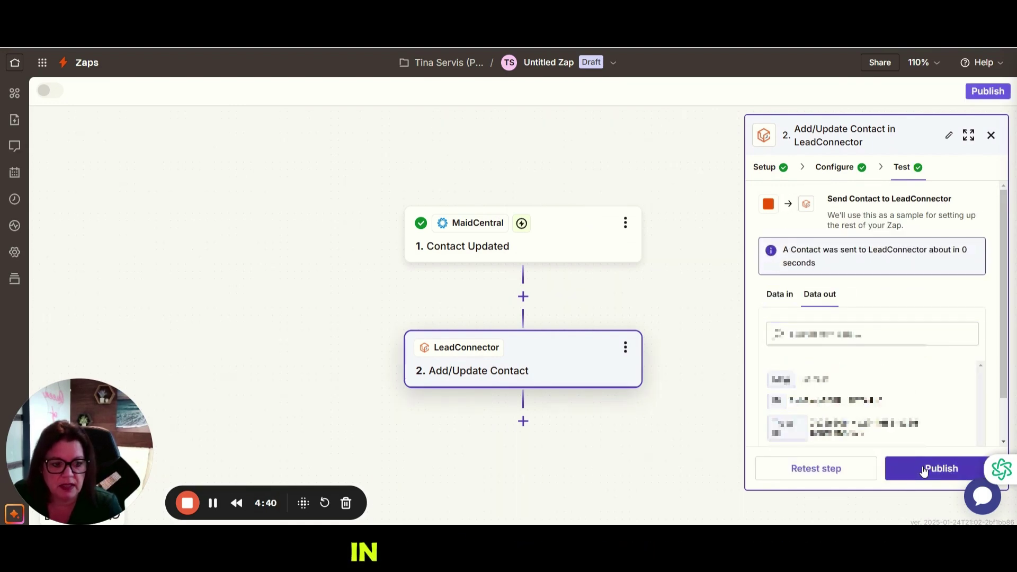
{"action": "left_click", "coordinate": [941, 468]}
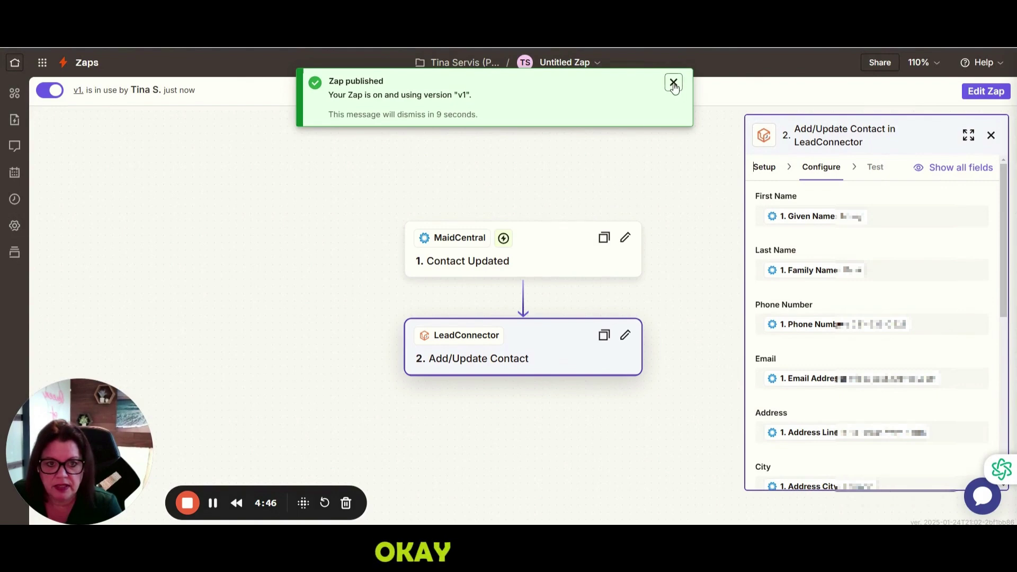
{"action": "left_click", "coordinate": [673, 84]}
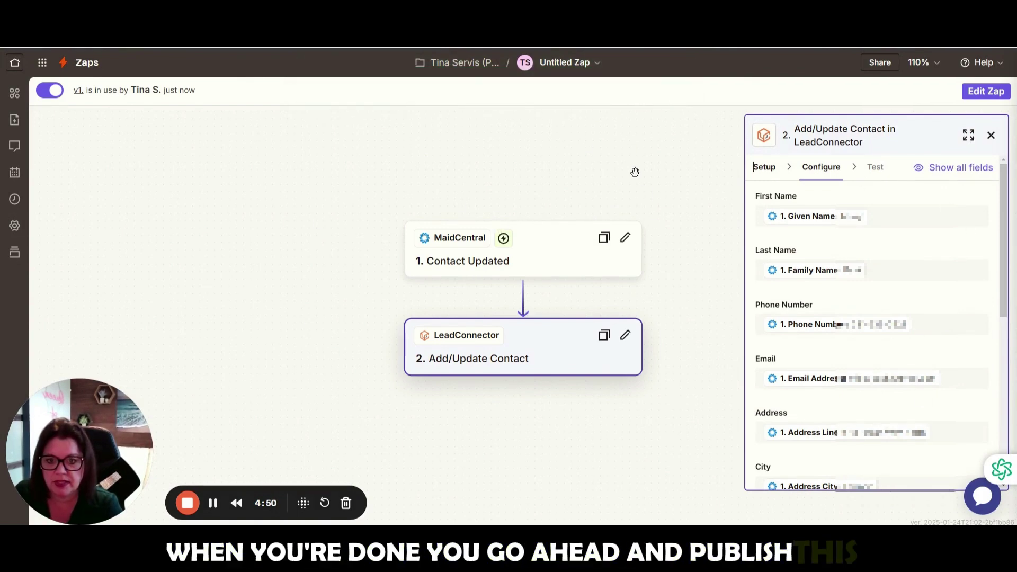
- Rename the Zap to 'mc Contact Updated to Lead Titan'
{"action": "left_click", "coordinate": [570, 64]}
{"action": "left_click", "coordinate": [526, 108]}
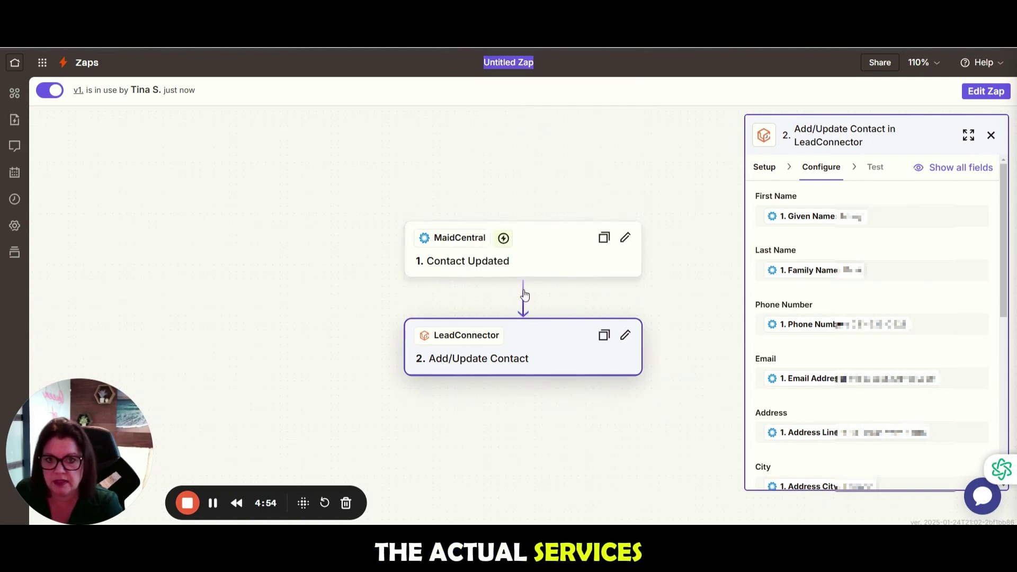
{"action": "type", "text": "mc"}
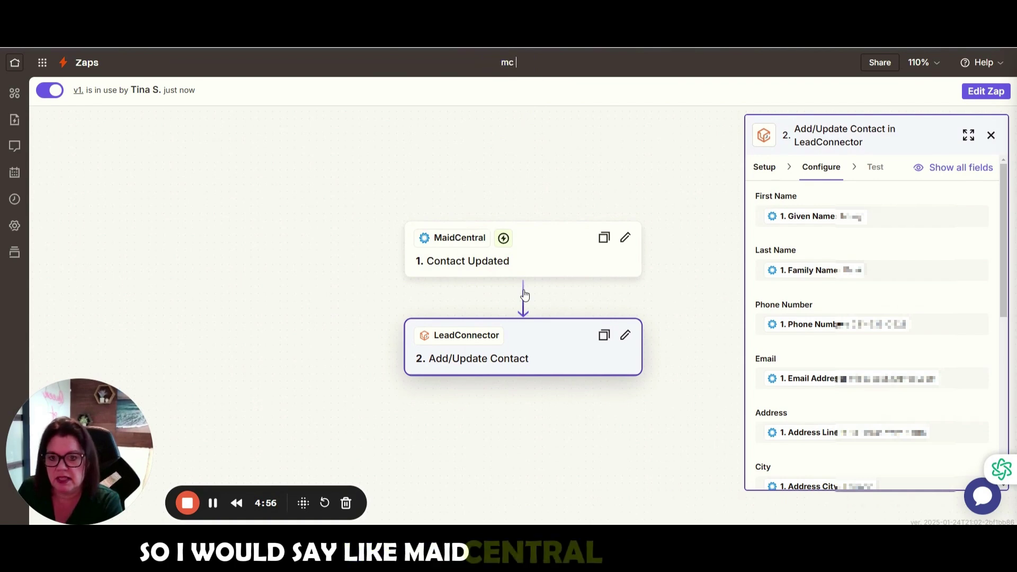
{"action": "type", "text": " Contact Upd"}
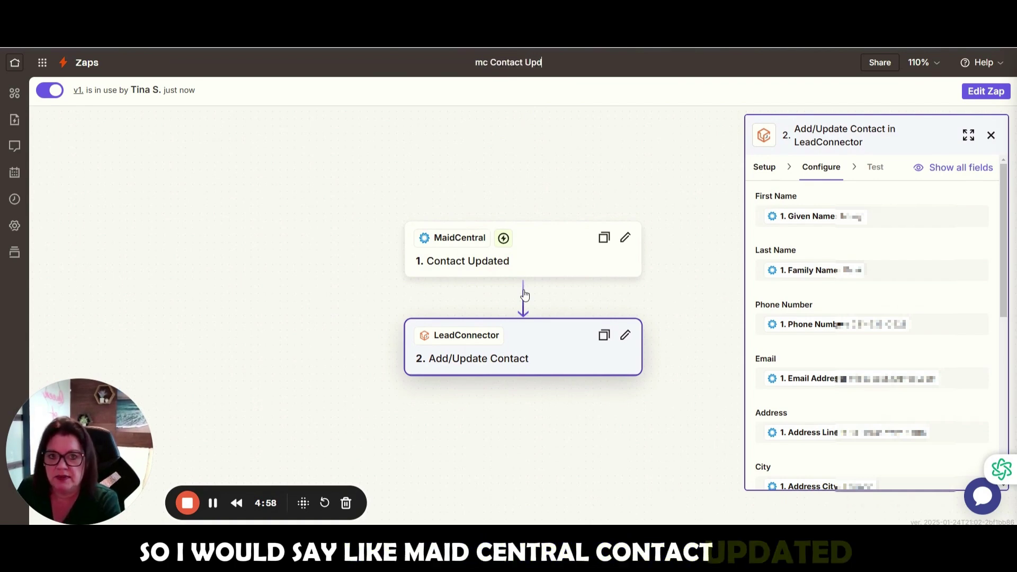
{"action": "type", "text": "ated to Le"}
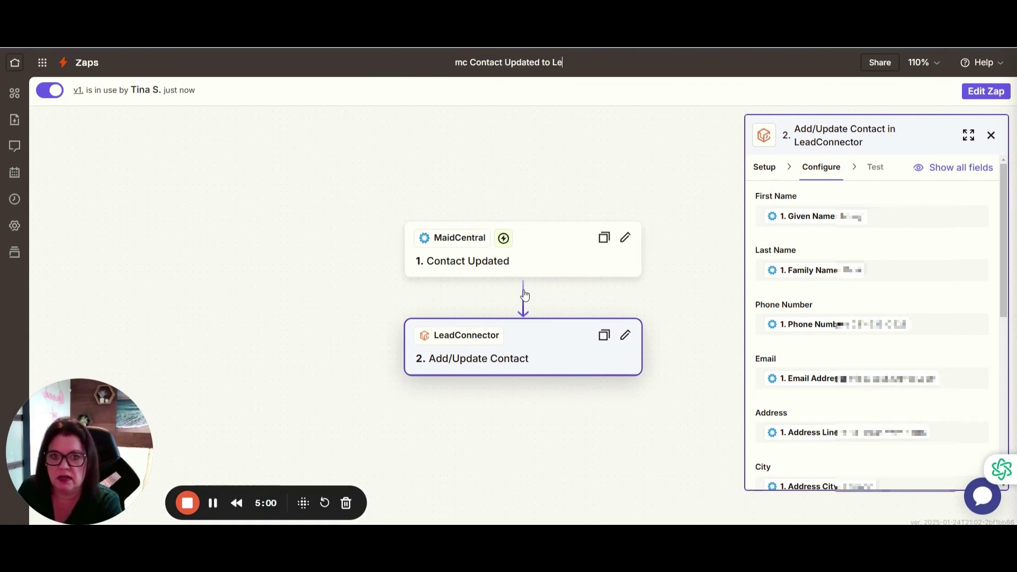
{"action": "type", "text": "ad Titan"}
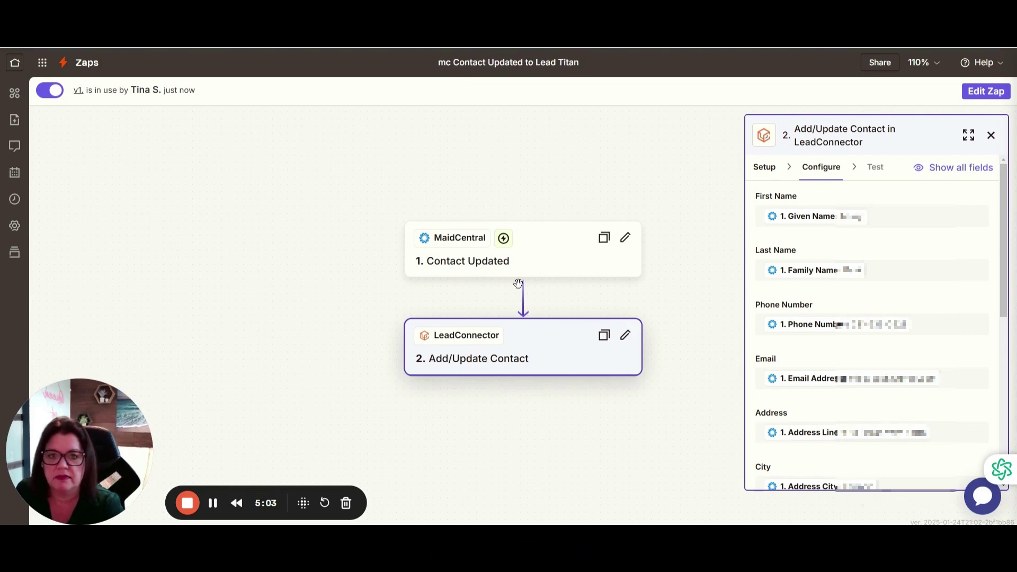
{"action": "key", "text": "Return"}
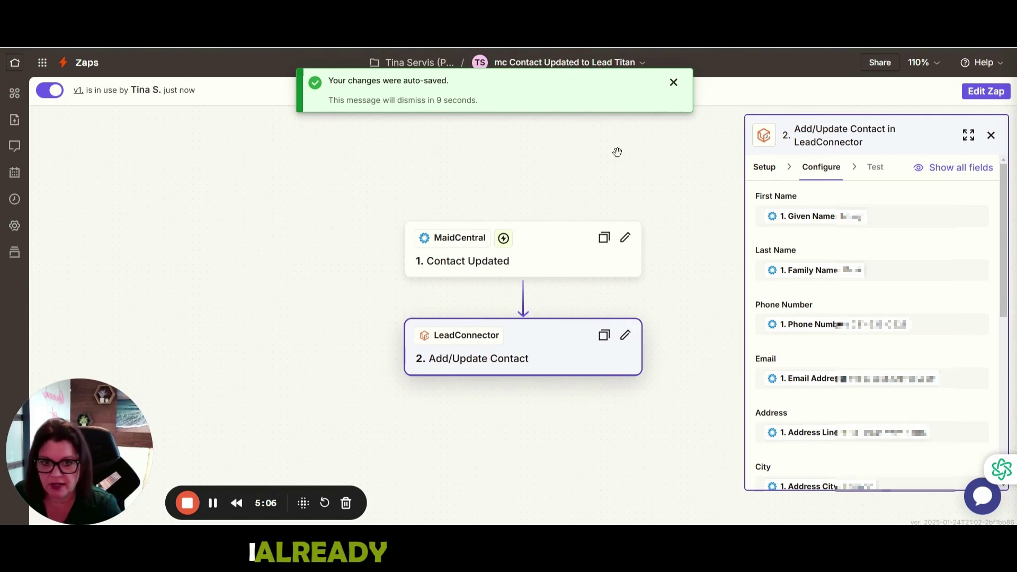
{"action": "left_click", "coordinate": [673, 85]}
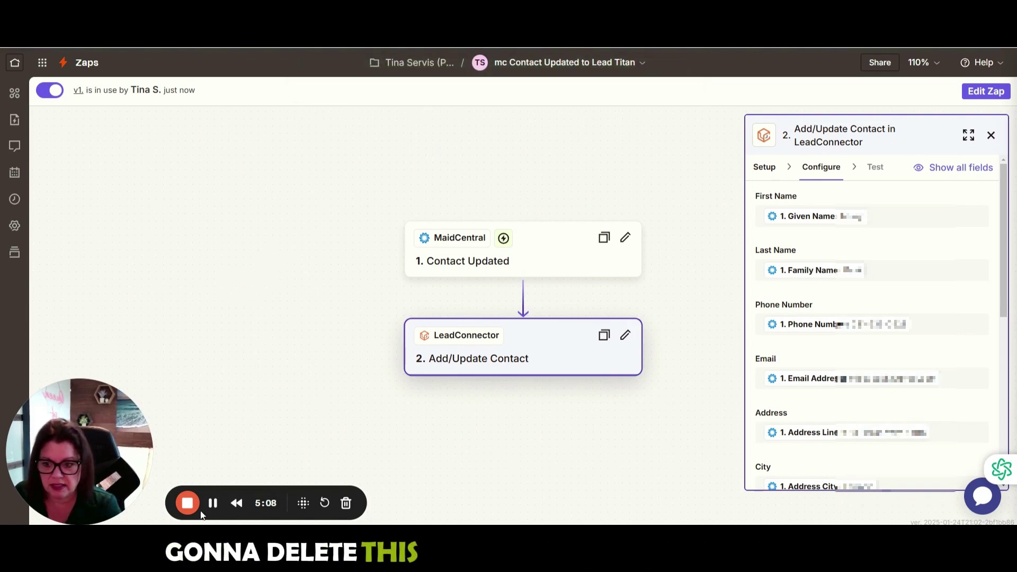